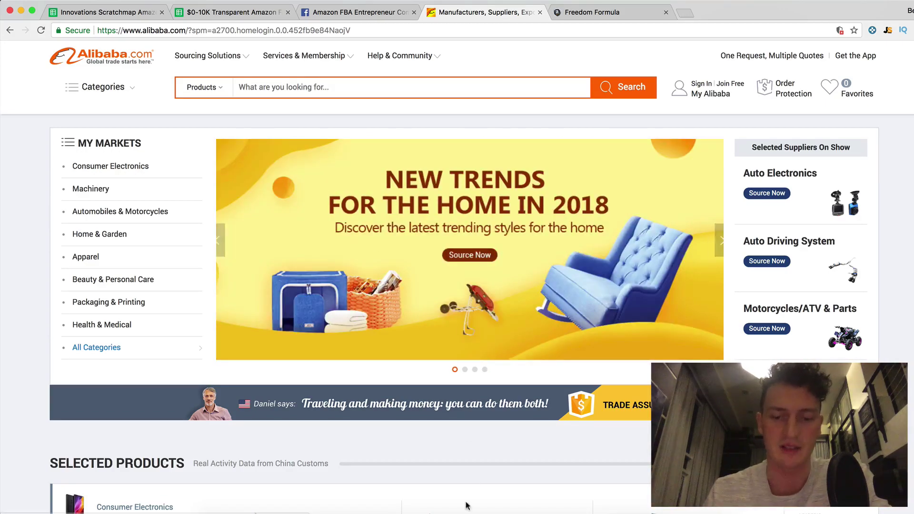
Switch to Photoshop and view the supplier packaging instructions in Map-Supplier-Instructions.jpg
{"action": "left_click", "coordinate": [500, 509]}
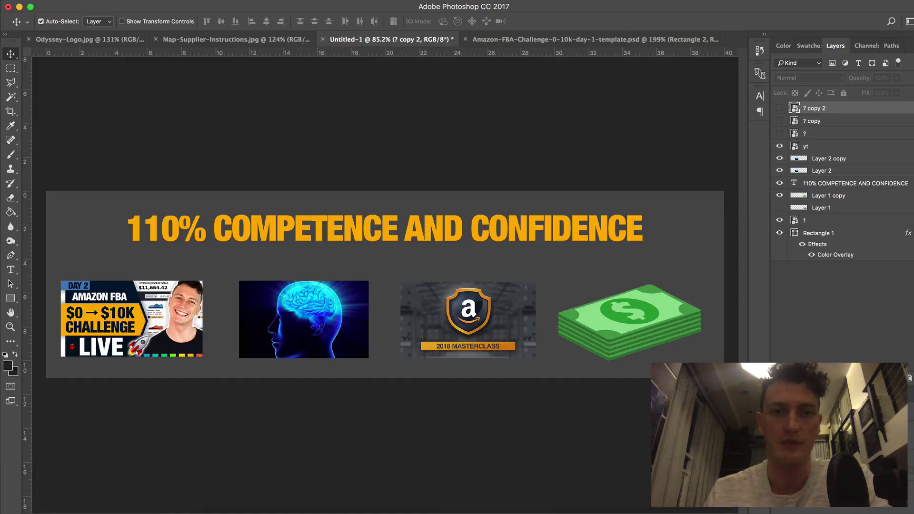
{"action": "left_click", "coordinate": [245, 38]}
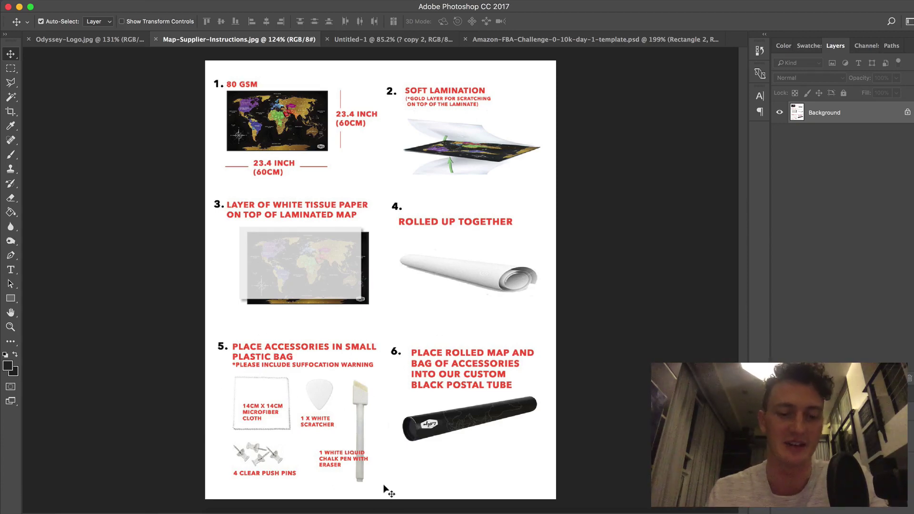
Switch back to Chrome and search Alibaba products for "scratch map"
{"action": "left_click", "coordinate": [379, 511]}
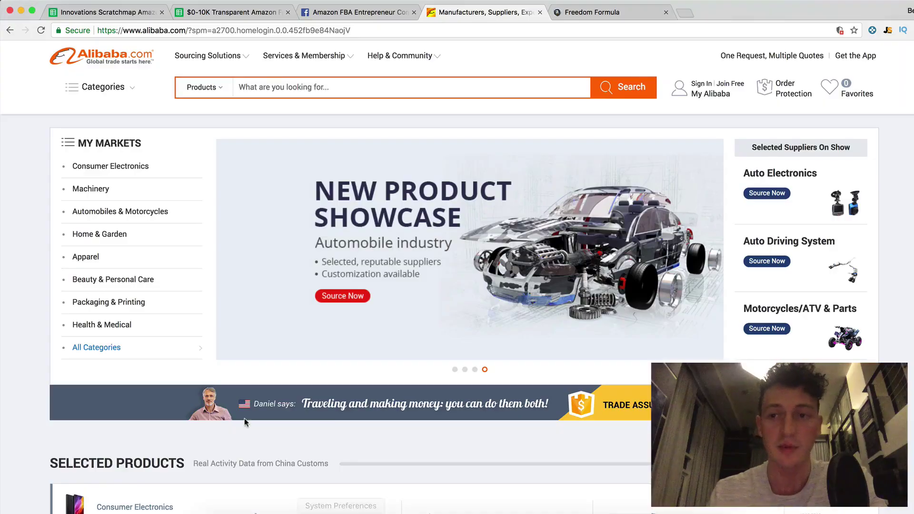
{"action": "left_click", "coordinate": [274, 86]}
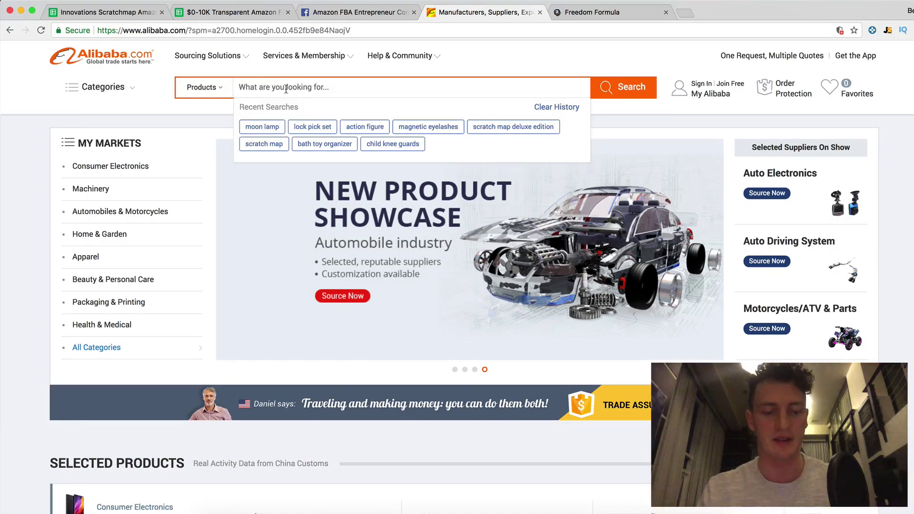
{"action": "type", "text": "scratch map"}
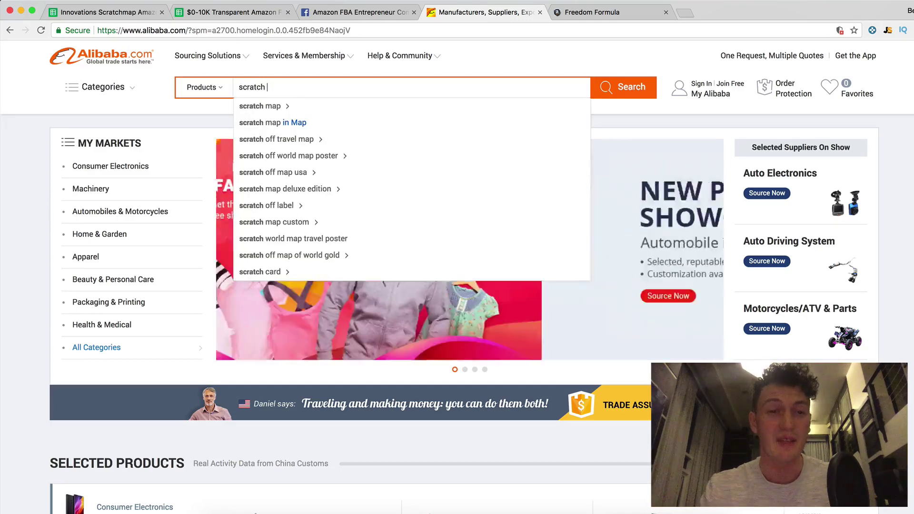
{"action": "key", "text": "Return"}
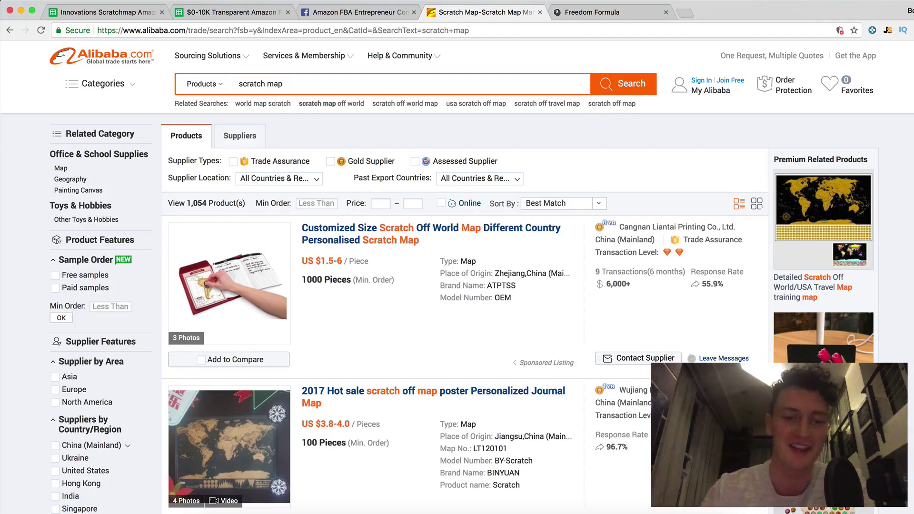
Examine the scratch map listings, checking the minimum order of the "2017 Hot sale scratch off map poster" listing
{"action": "scroll", "coordinate": [402, 245], "scroll_direction": "down", "scroll_amount": 5}
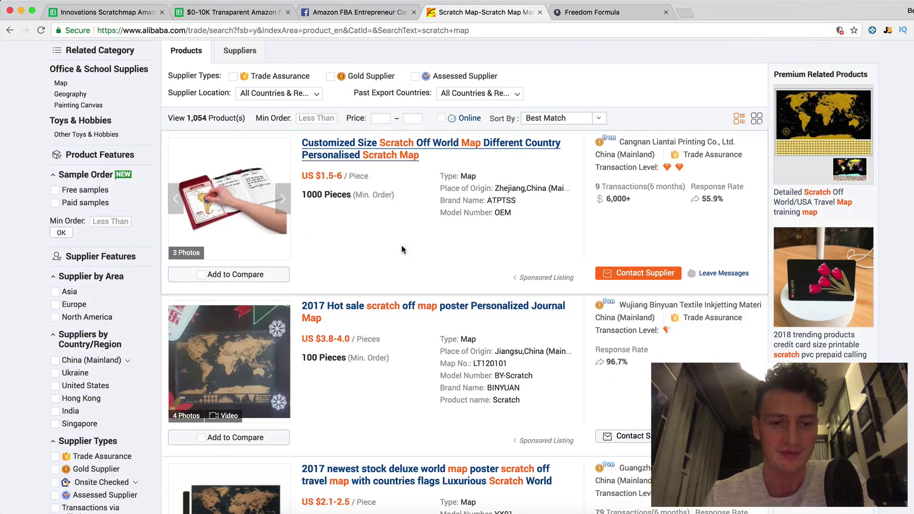
{"action": "scroll", "coordinate": [401, 244], "scroll_direction": "down", "scroll_amount": 2}
{"action": "scroll", "coordinate": [401, 245], "scroll_direction": "up", "scroll_amount": 5}
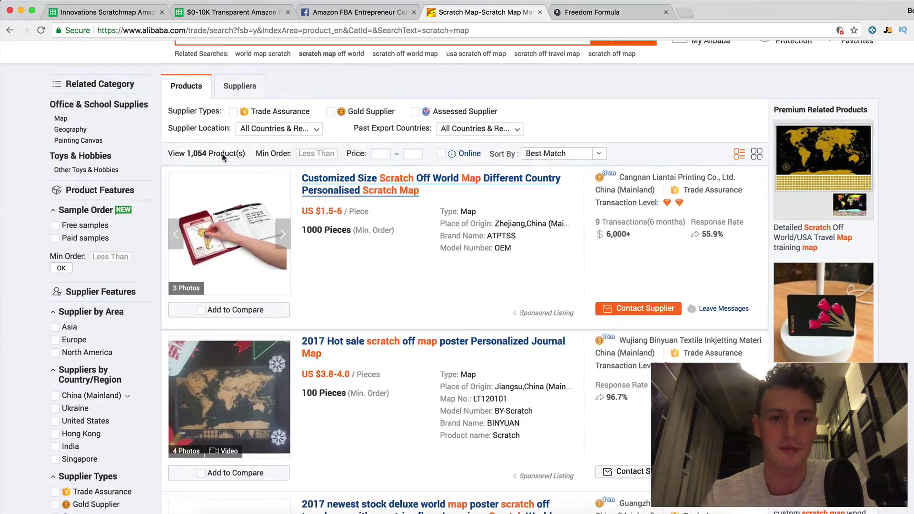
{"action": "scroll", "coordinate": [330, 217], "scroll_direction": "down", "scroll_amount": 5}
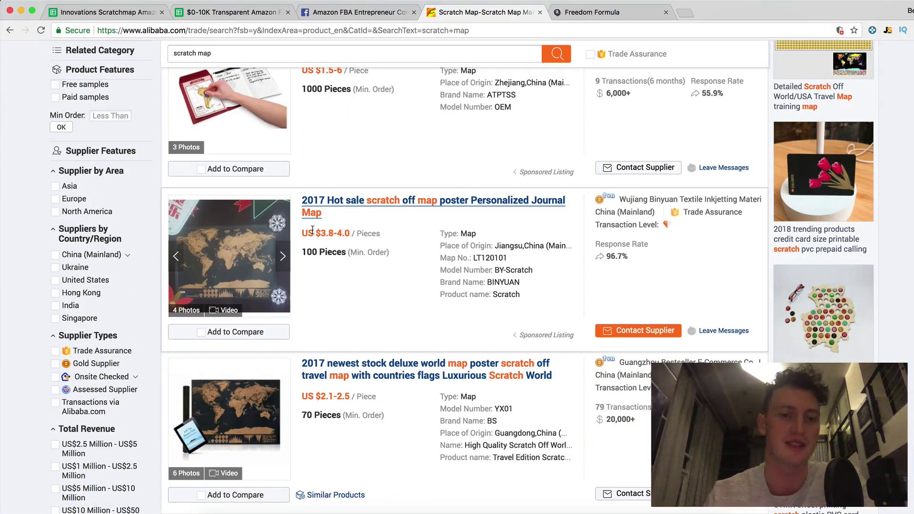
{"action": "scroll", "coordinate": [350, 265], "scroll_direction": "down", "scroll_amount": 1}
{"action": "left_click_drag", "start_coordinate": [302, 246], "coordinate": [382, 246]}
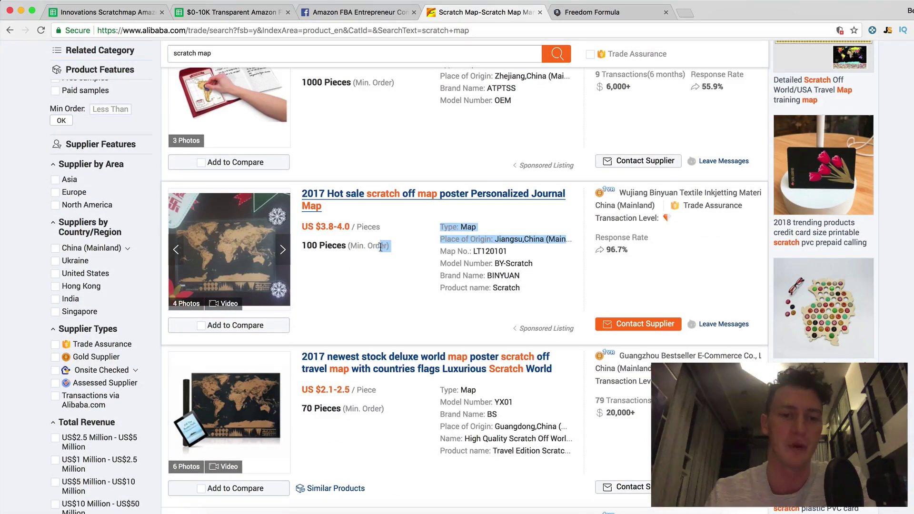
{"action": "left_click", "coordinate": [382, 247]}
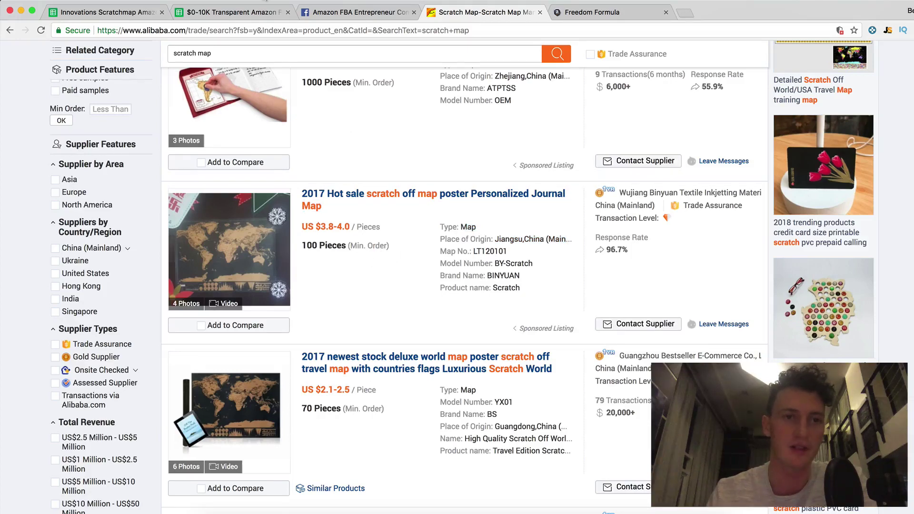
Check the starting budget in the "$0-10K Transparent Amazon FBA Product Launch Investments" spreadsheet
{"action": "left_click", "coordinate": [103, 12]}
{"action": "left_click", "coordinate": [237, 12]}
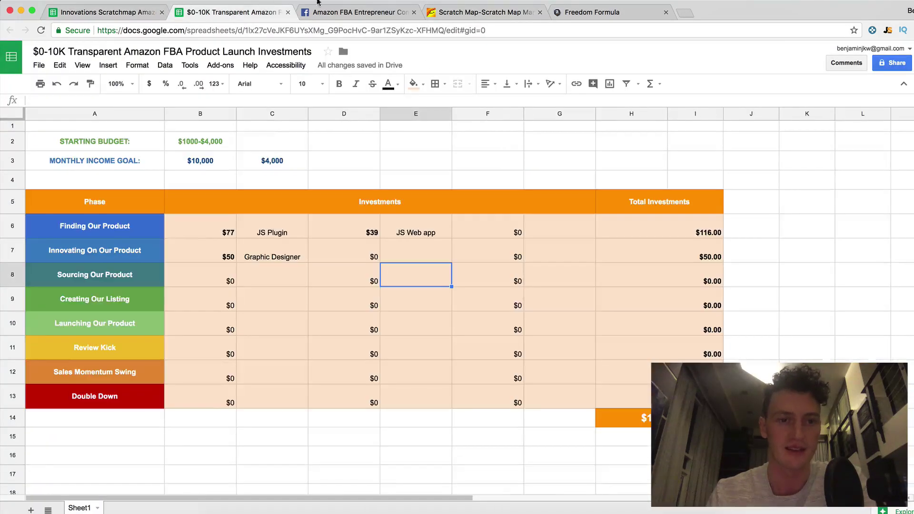
{"action": "left_click", "coordinate": [265, 154]}
{"action": "left_click", "coordinate": [219, 150]}
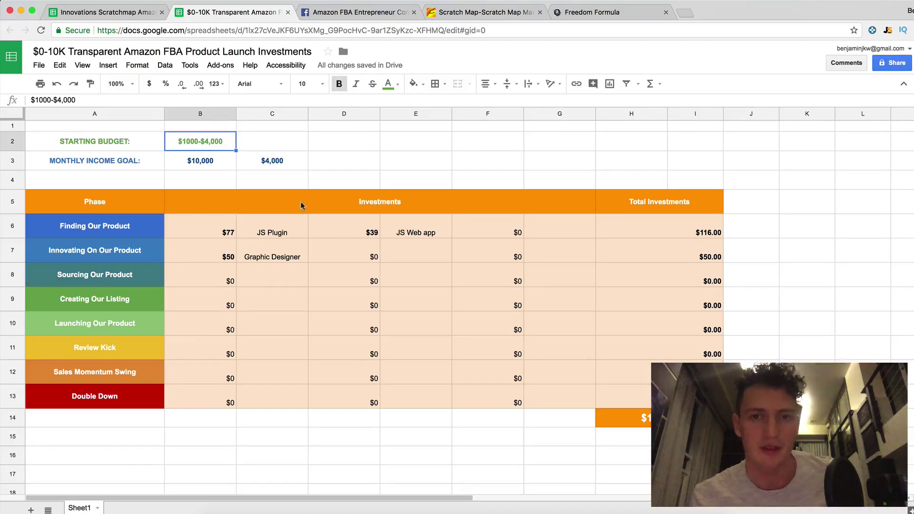
Return to the Alibaba results and compare the price and minimum order of the "2017 Hot sale scratch off map poster" listing
{"action": "left_click", "coordinate": [579, 15]}
{"action": "left_click", "coordinate": [495, 14]}
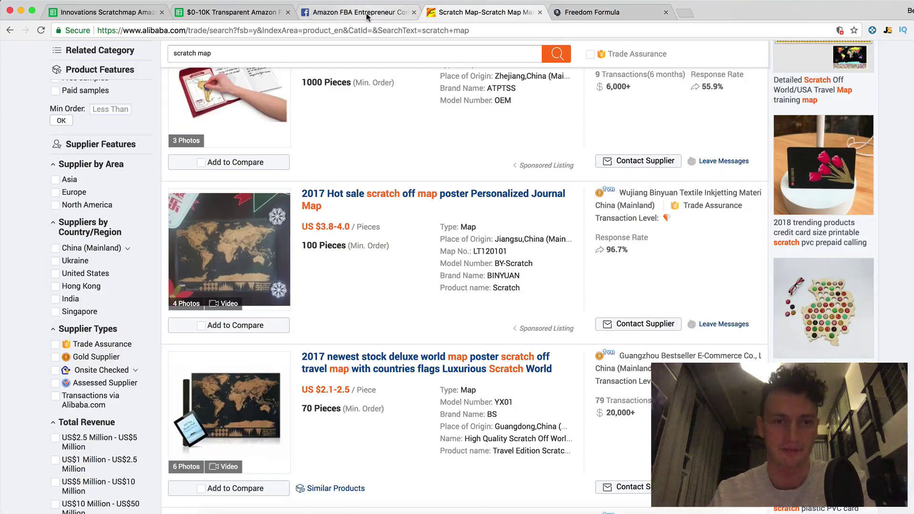
{"action": "scroll", "coordinate": [401, 299], "scroll_direction": "down", "scroll_amount": 1}
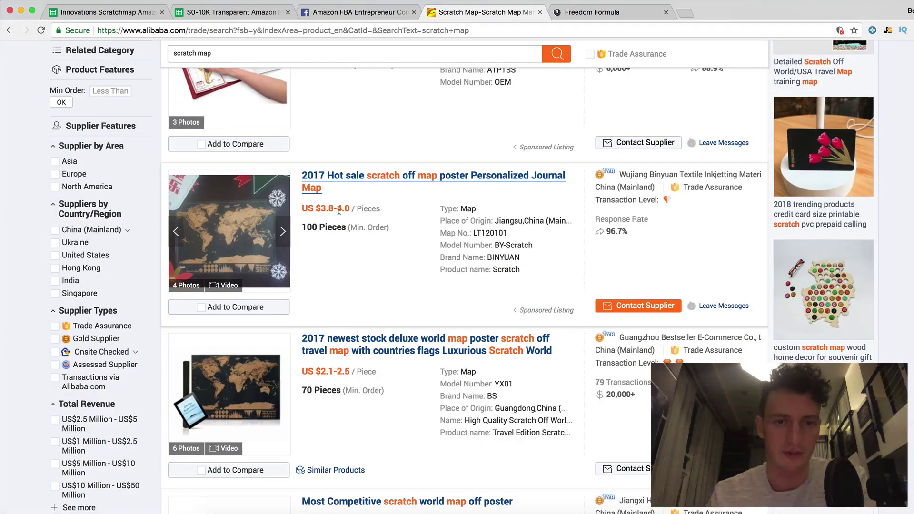
{"action": "left_click_drag", "start_coordinate": [301, 228], "coordinate": [341, 232]}
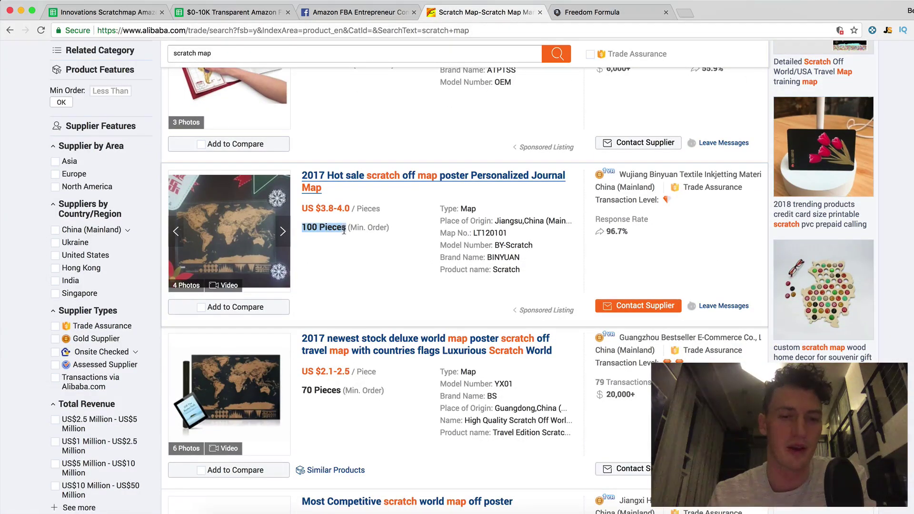
{"action": "left_click", "coordinate": [343, 231]}
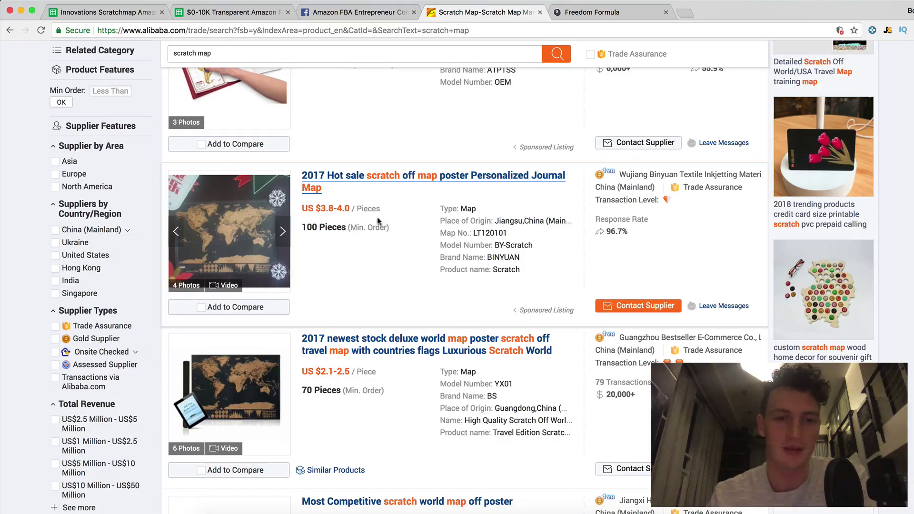
{"action": "left_click_drag", "start_coordinate": [305, 230], "coordinate": [341, 228]}
{"action": "left_click", "coordinate": [340, 227]}
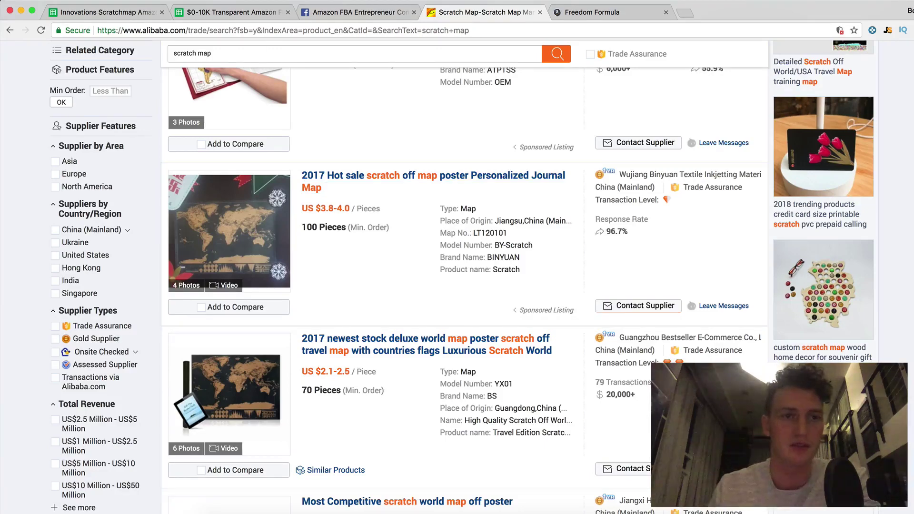
Switch to the "Innovations Scratchmap Amazon 10k Challenge" spreadsheet and enter 10000 in cell E9
{"action": "left_click", "coordinate": [161, 4]}
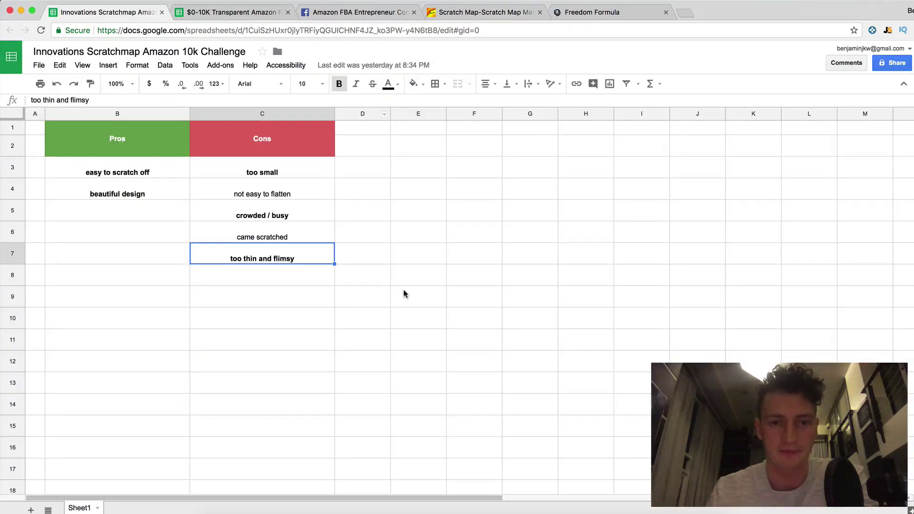
{"action": "left_click", "coordinate": [421, 295]}
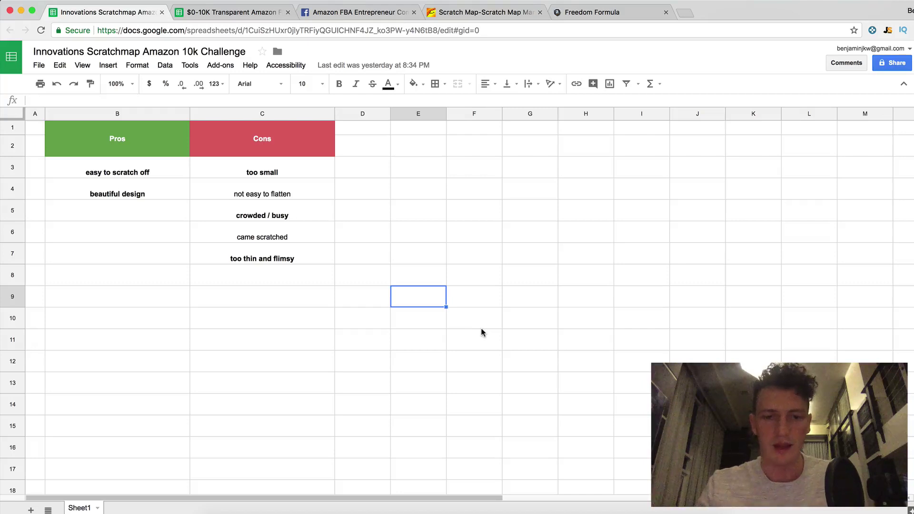
{"action": "type", "text": "1000"}
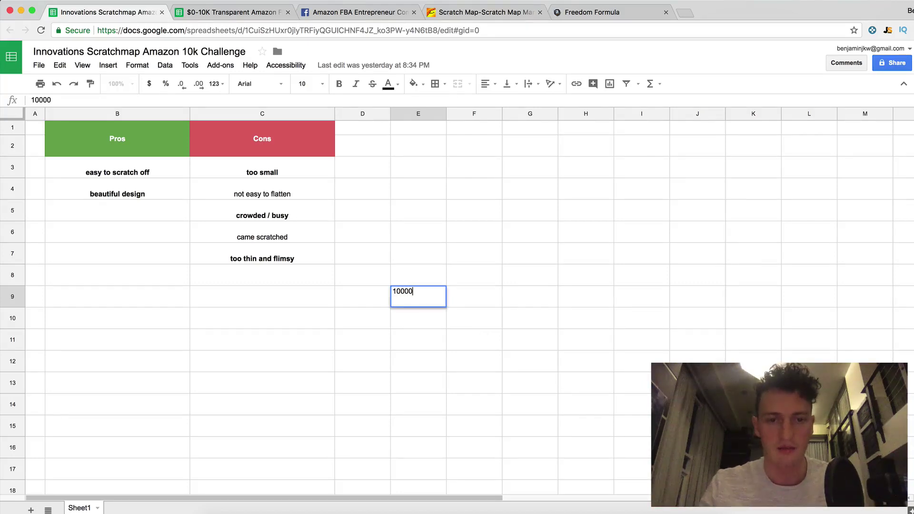
{"action": "type", "text": "0"}
{"action": "key", "text": "Return"}
Enter the formula =(E9/30) in cell F9 to work out the daily amount
{"action": "left_click", "coordinate": [454, 296]}
{"action": "type", "text": "=/"}
{"action": "key", "text": "BackSpace"}
{"action": "type", "text": ")"}
{"action": "key", "text": "BackSpace"}
{"action": "type", "text": "("}
{"action": "left_click", "coordinate": [430, 300]}
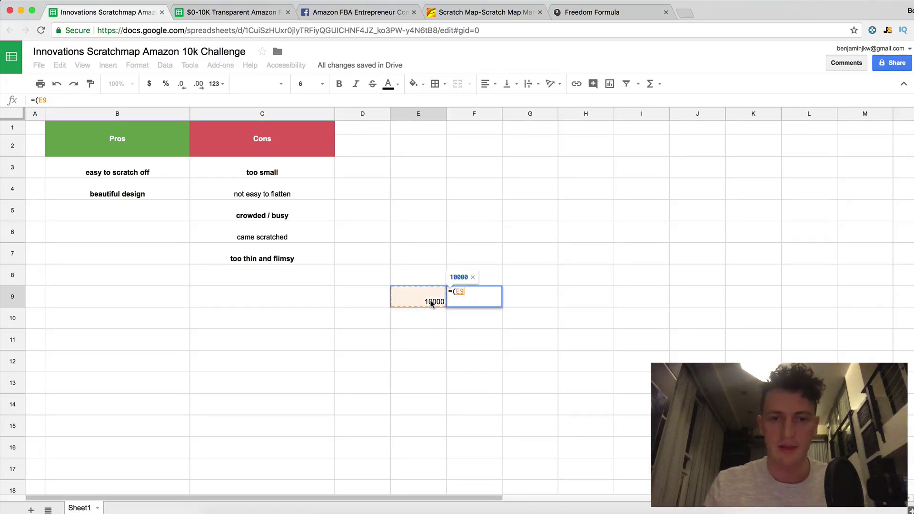
{"action": "type", "text": "/30)"}
{"action": "key", "text": "Return"}
Format cell F9 as bold currency and cell E9 as currency
{"action": "left_click", "coordinate": [534, 302]}
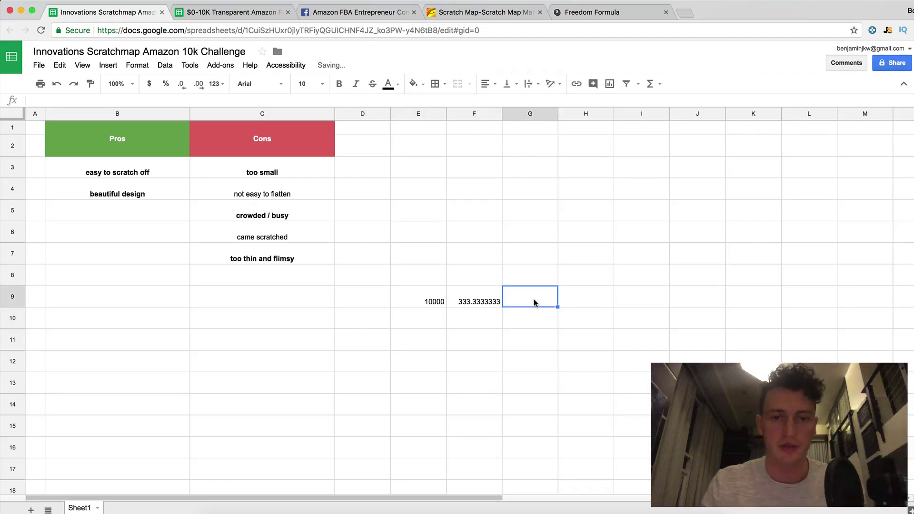
{"action": "left_click", "coordinate": [483, 301]}
{"action": "key", "text": "super+b"}
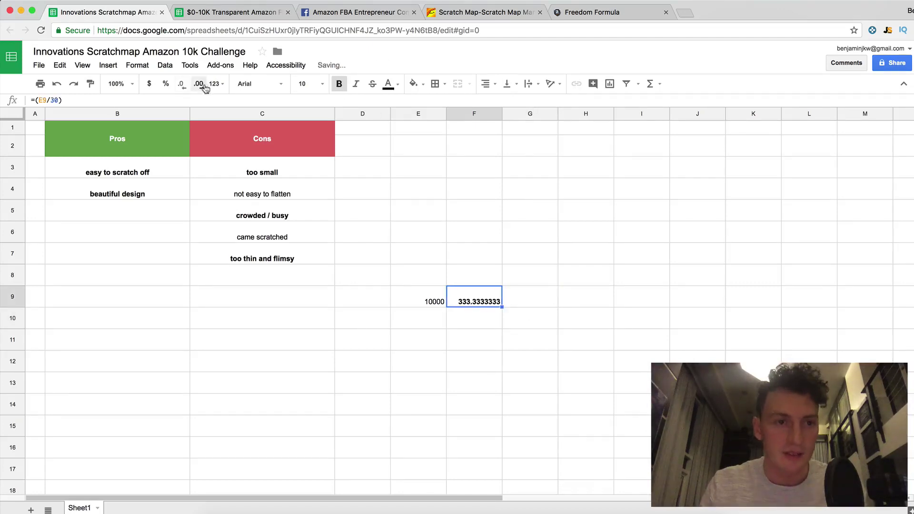
{"action": "left_click", "coordinate": [149, 83]}
{"action": "left_click", "coordinate": [489, 320]}
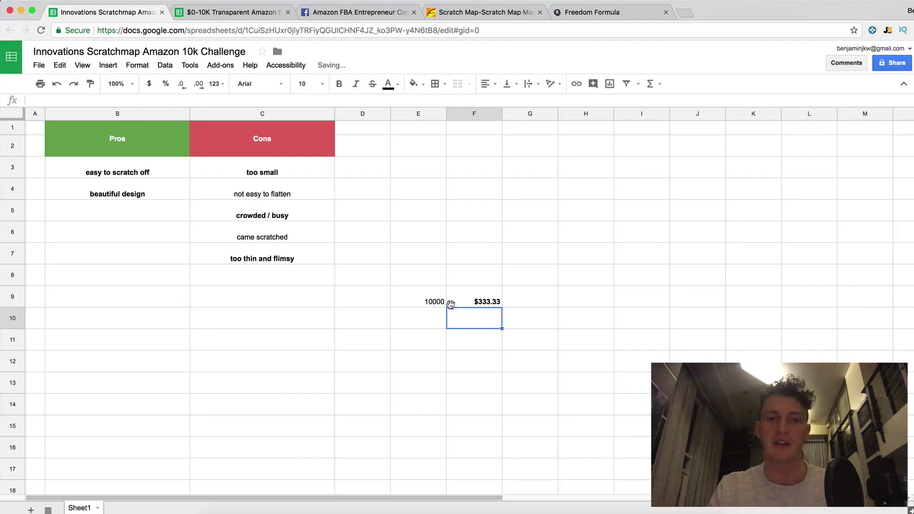
{"action": "left_click", "coordinate": [410, 293]}
{"action": "left_click", "coordinate": [149, 84]}
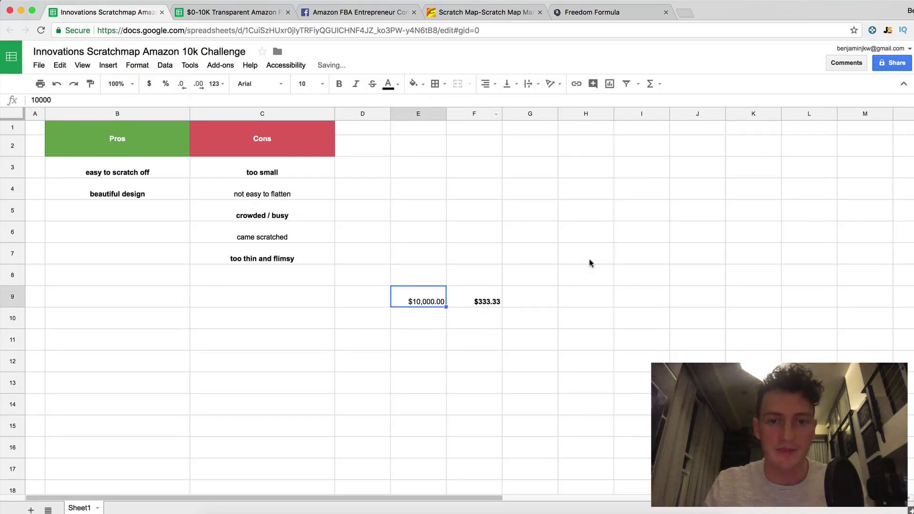
Enter the formula =F9*.4 in cell G9 and make its result bold
{"action": "left_click", "coordinate": [537, 301]}
{"action": "type", "text": "="}
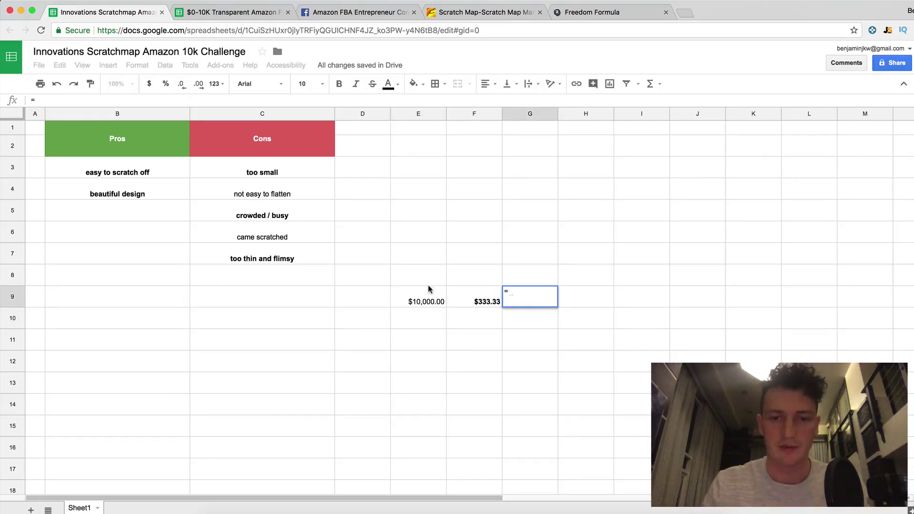
{"action": "left_click", "coordinate": [495, 305]}
{"action": "type", "text": "*.4"}
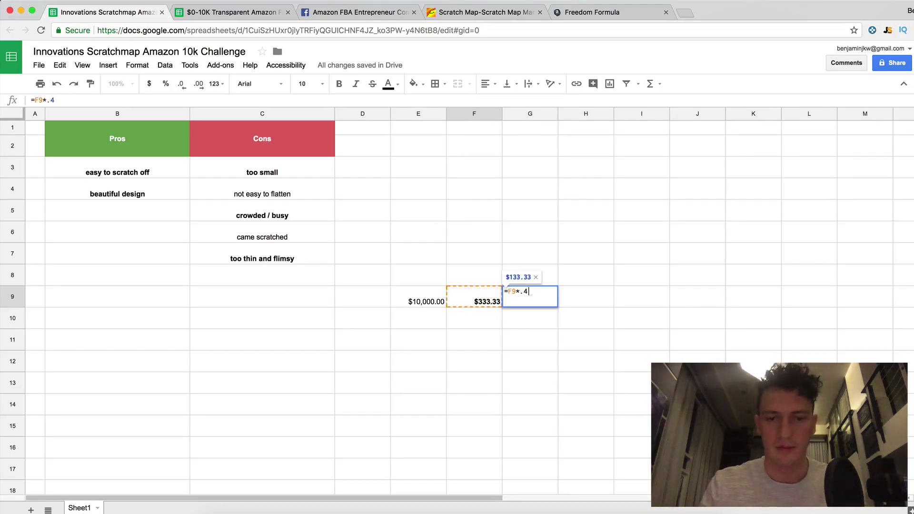
{"action": "key", "text": "Return"}
{"action": "left_click", "coordinate": [520, 304]}
{"action": "key", "text": "super+b"}
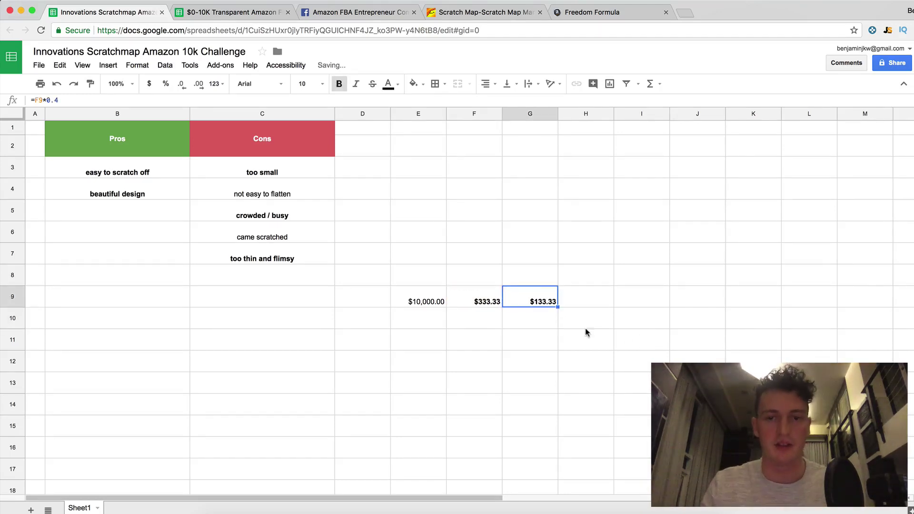
{"action": "left_click", "coordinate": [544, 324]}
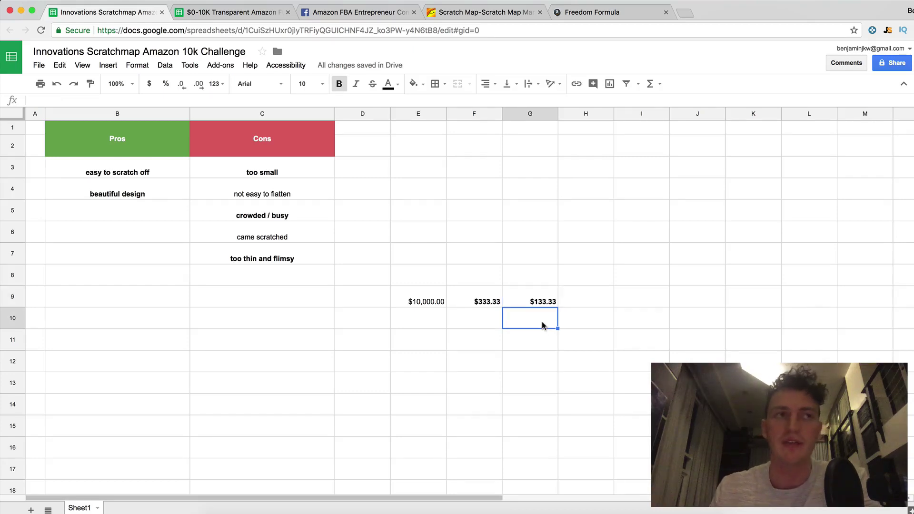
Enter 1000 in cell E10 and 300 in cell E11
{"action": "left_click", "coordinate": [432, 325]}
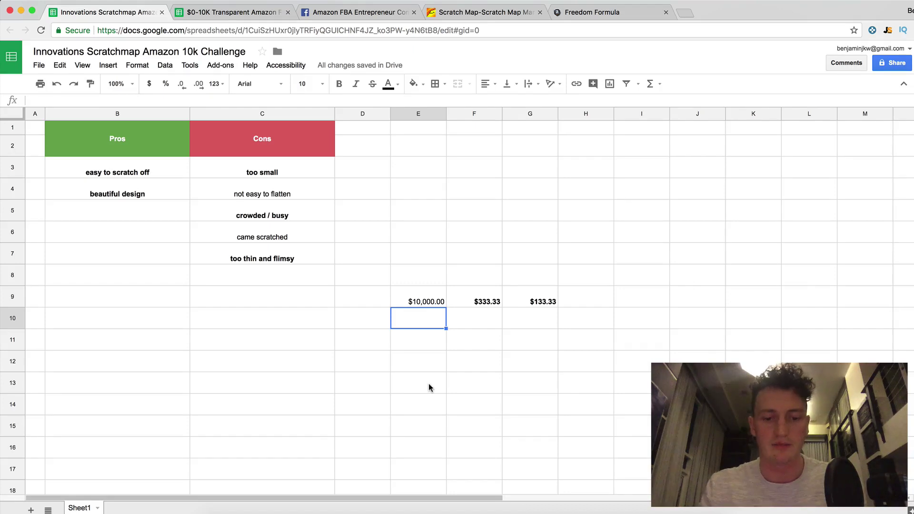
{"action": "type", "text": "1000"}
{"action": "key", "text": "Return"}
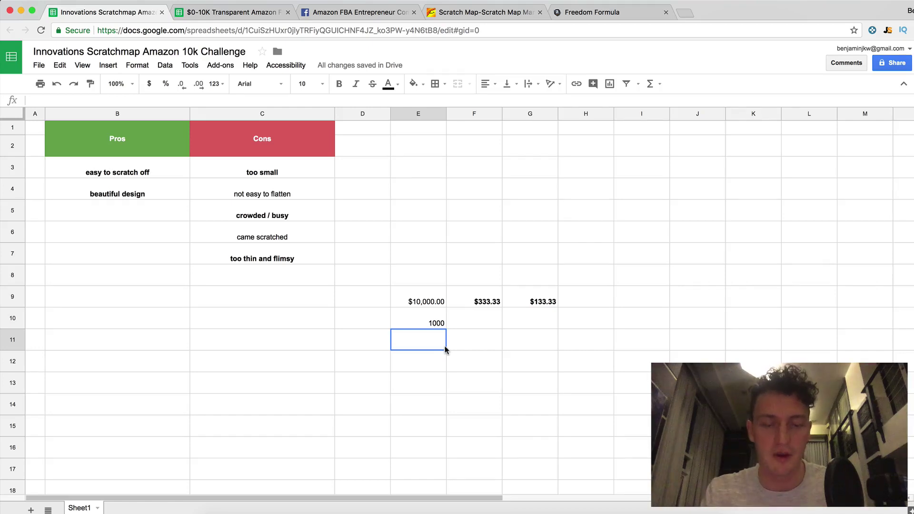
{"action": "type", "text": "300"}
{"action": "key", "text": "Return"}
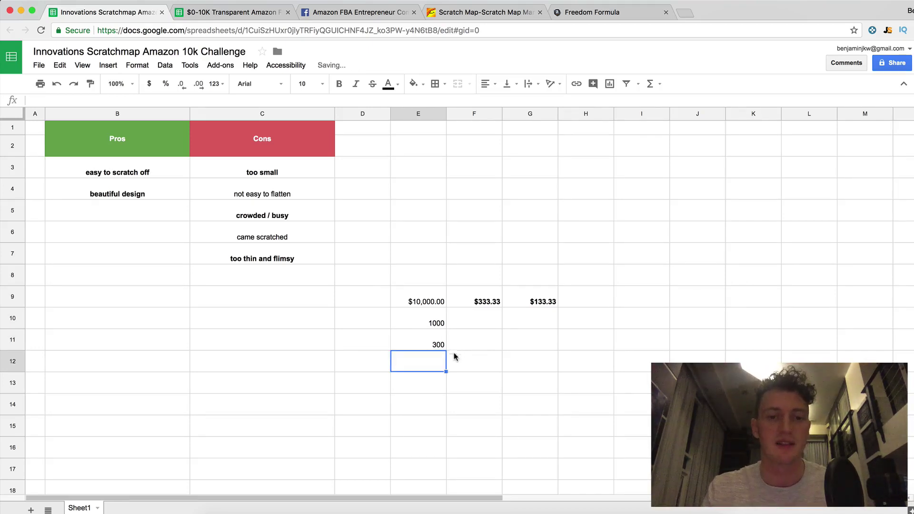
Enter 700 in cell F11 and make it bold
{"action": "left_click", "coordinate": [479, 344]}
{"action": "type", "text": "700"}
{"action": "key", "text": "Return"}
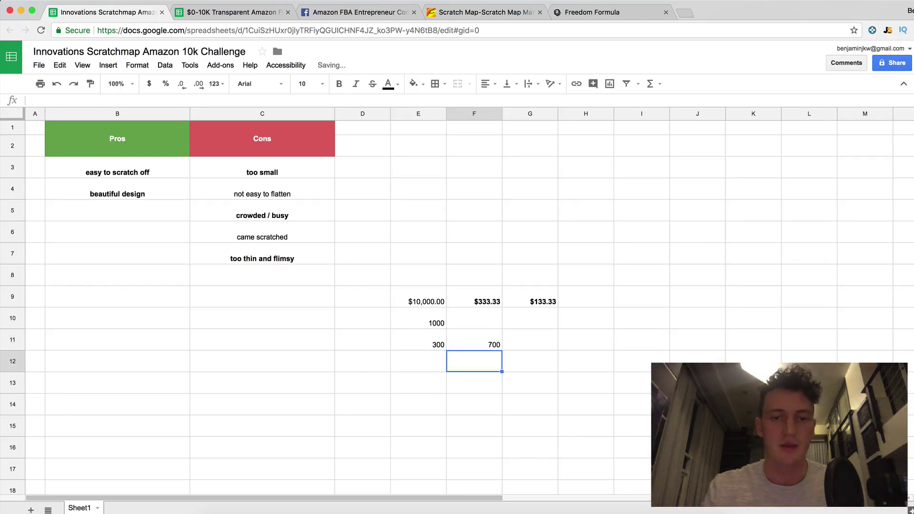
{"action": "left_click", "coordinate": [498, 347]}
{"action": "key", "text": "ctrl+b"}
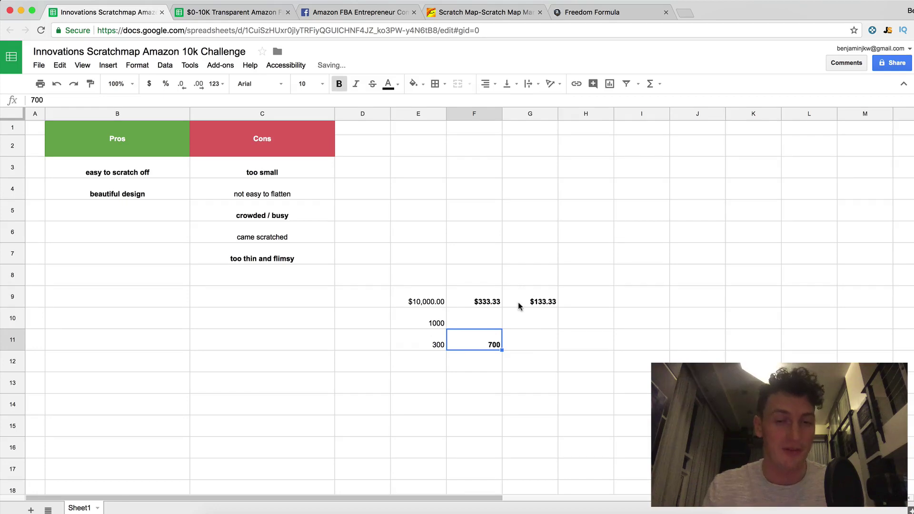
Enter the formula =G9*25 in cell G10 to work out the monthly profit over 25 days
{"action": "left_click", "coordinate": [543, 322]}
{"action": "type", "text": "="}
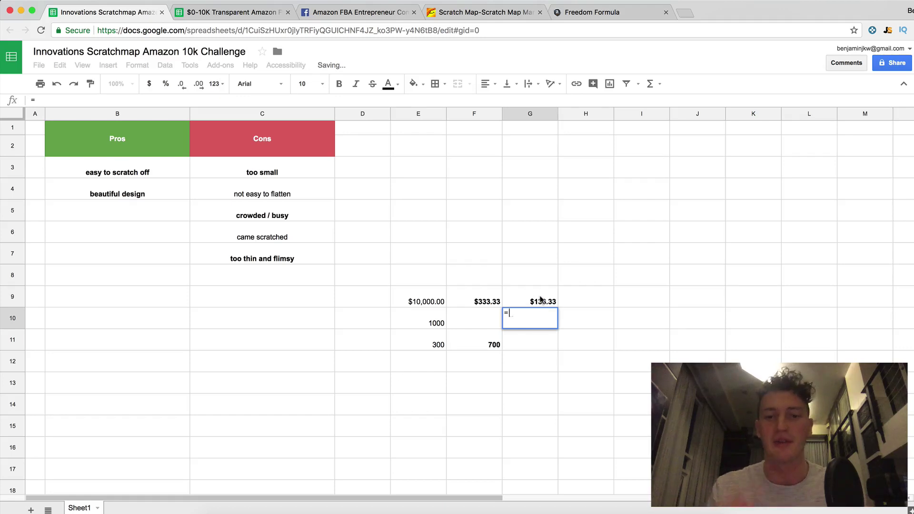
{"action": "left_click", "coordinate": [543, 300]}
{"action": "type", "text": "*"}
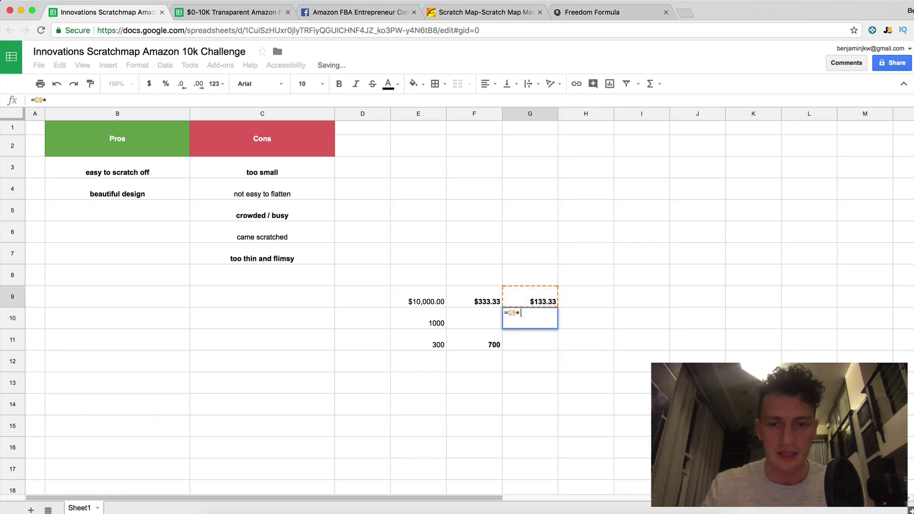
{"action": "type", "text": "25"}
{"action": "key", "text": "Return"}
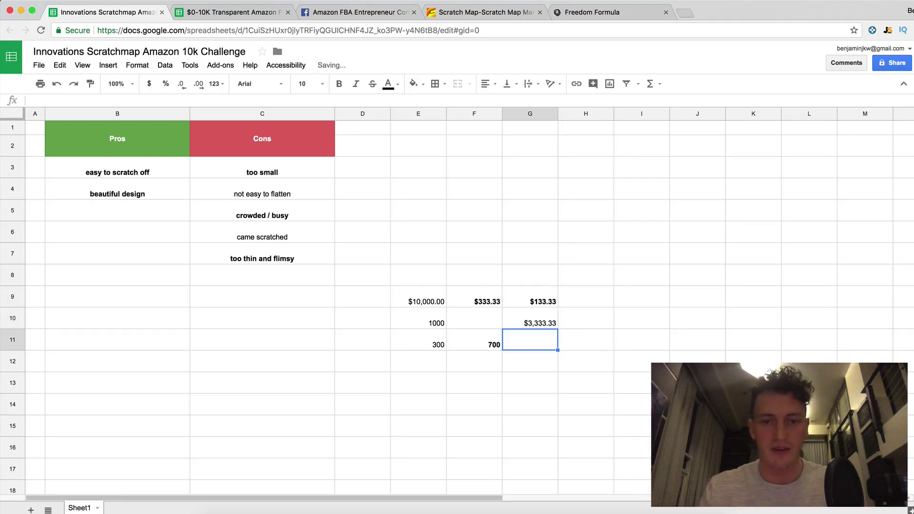
{"action": "left_click", "coordinate": [553, 322]}
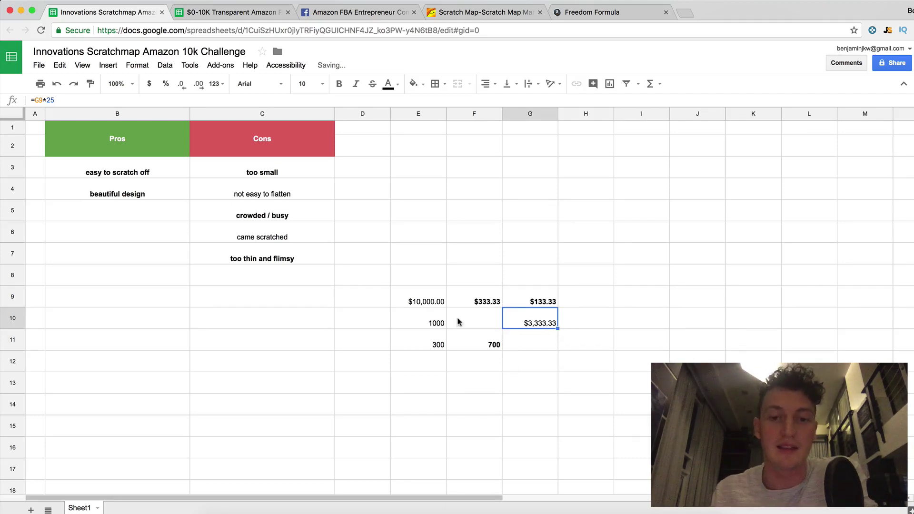
{"action": "left_click", "coordinate": [483, 301]}
{"action": "left_click", "coordinate": [541, 324]}
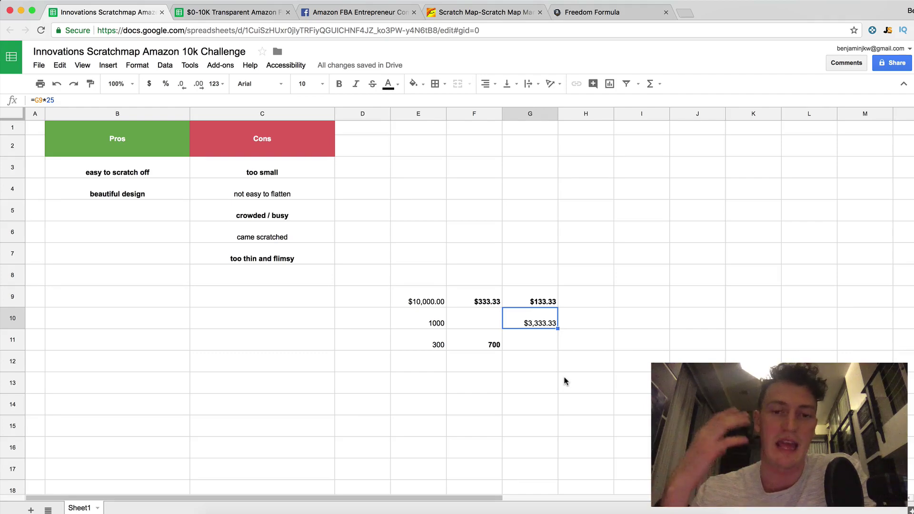
Enter the formula =G10-F11 in cell G11 to subtract the 700 from the multiplied profit
{"action": "left_click", "coordinate": [539, 344]}
{"action": "type", "text": "="}
{"action": "left_click", "coordinate": [530, 324]}
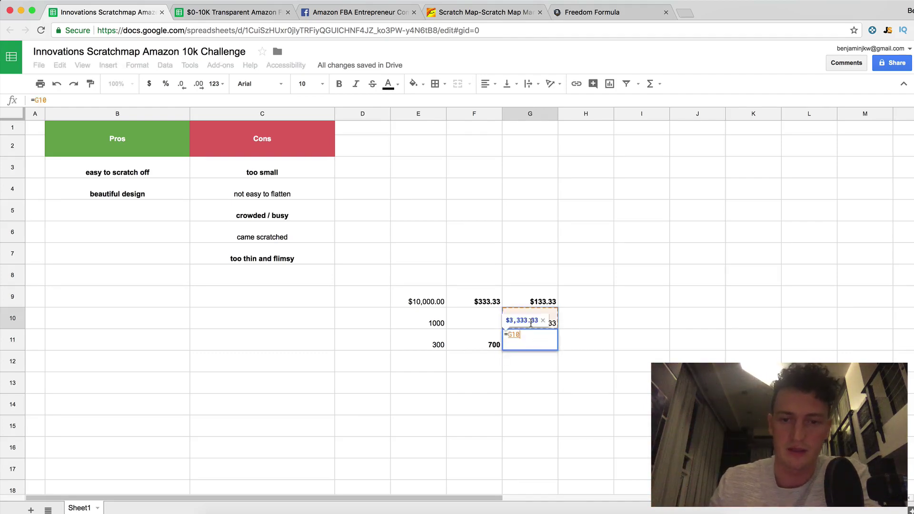
{"action": "type", "text": "-"}
{"action": "left_click", "coordinate": [491, 344]}
{"action": "key", "text": "Return"}
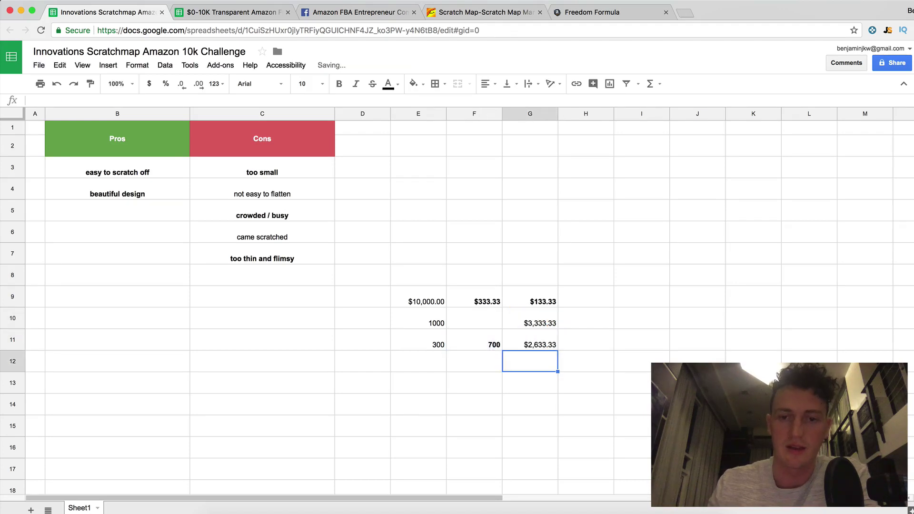
{"action": "left_click", "coordinate": [531, 344]}
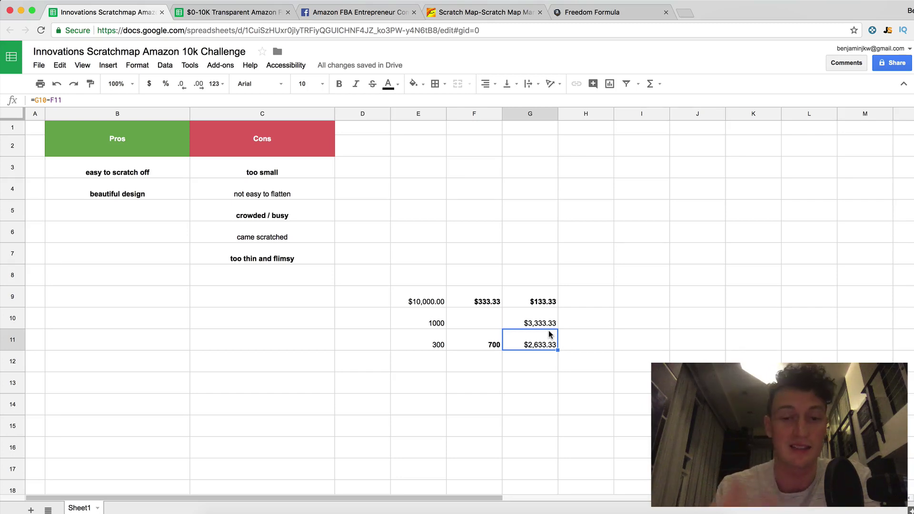
Clear the contents of the calculation cells E9:G11
{"action": "left_click_drag", "start_coordinate": [419, 301], "coordinate": [525, 345]}
{"action": "key", "text": "Delete"}
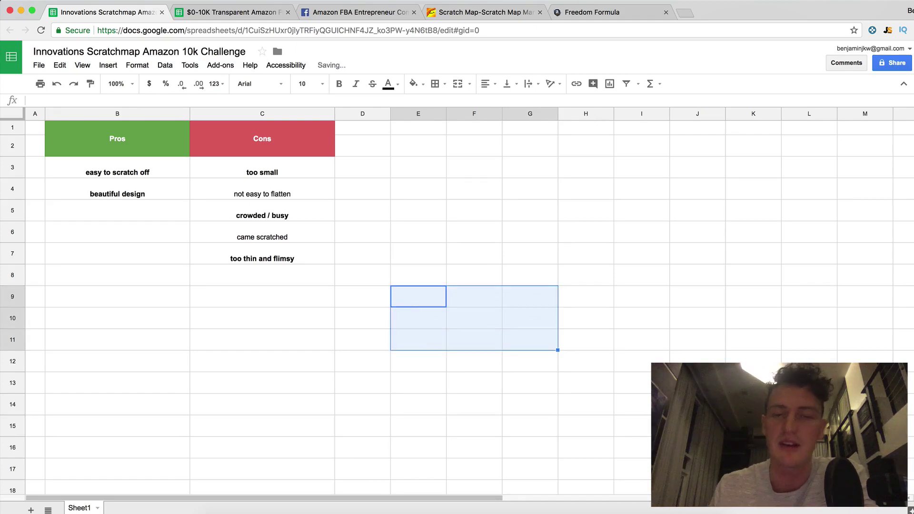
Switch to the Alibaba scratch map results and compare the unit prices and minimum order quantities of the supplier listings
{"action": "left_click", "coordinate": [497, 16]}
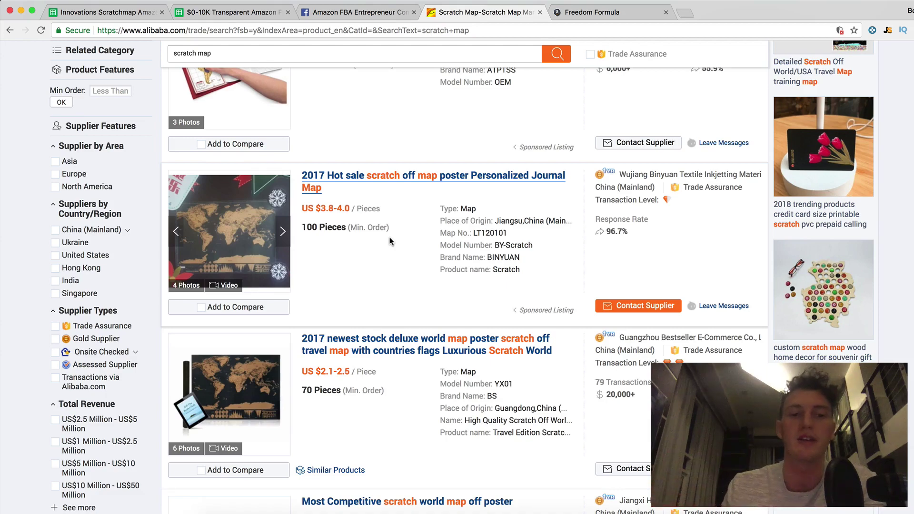
{"action": "scroll", "coordinate": [389, 240], "scroll_direction": "down", "scroll_amount": 10}
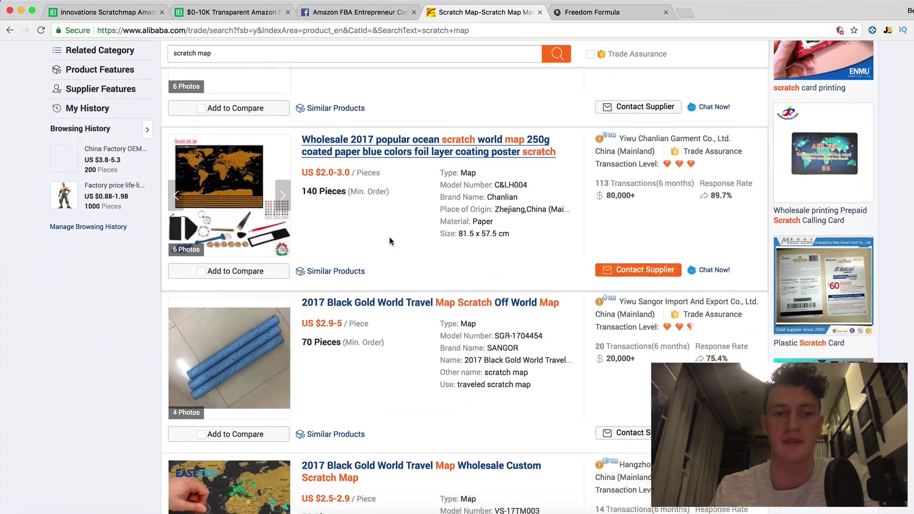
{"action": "scroll", "coordinate": [389, 241], "scroll_direction": "down", "scroll_amount": 9}
{"action": "scroll", "coordinate": [390, 242], "scroll_direction": "up", "scroll_amount": 10}
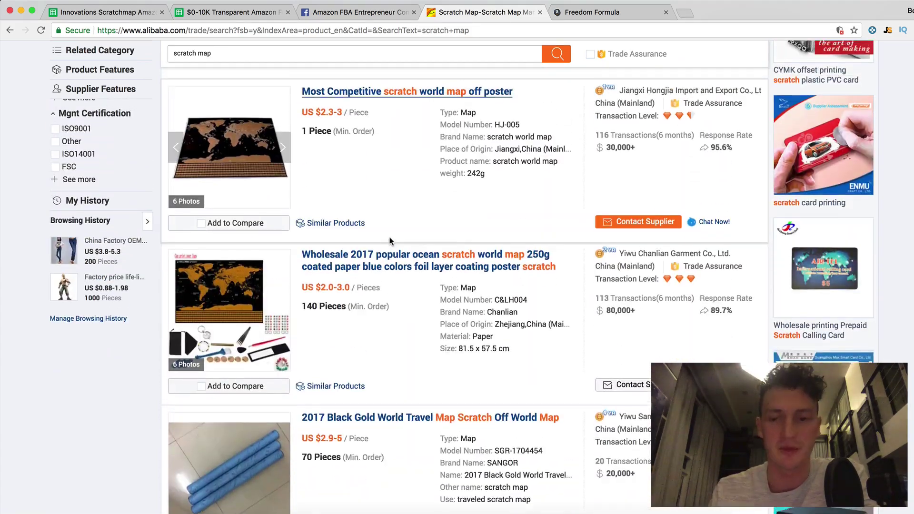
{"action": "scroll", "coordinate": [390, 241], "scroll_direction": "down", "scroll_amount": 2}
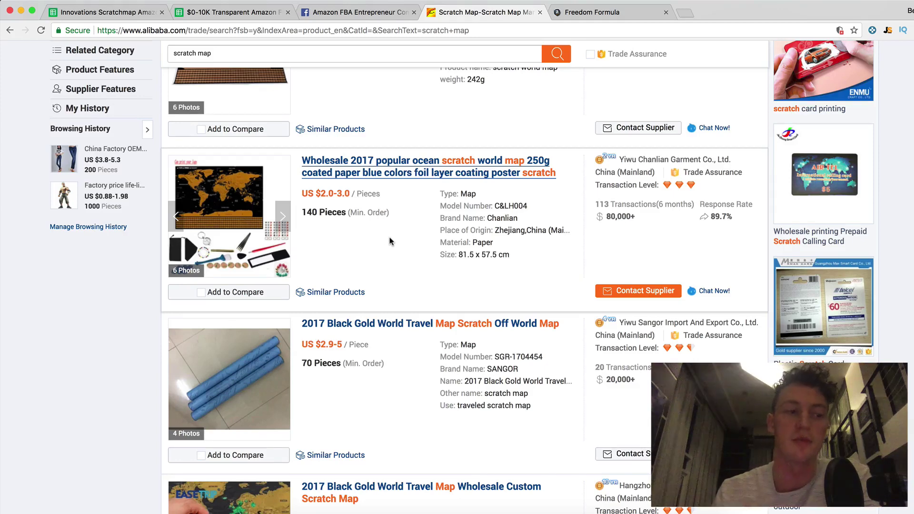
{"action": "scroll", "coordinate": [389, 241], "scroll_direction": "up", "scroll_amount": 3}
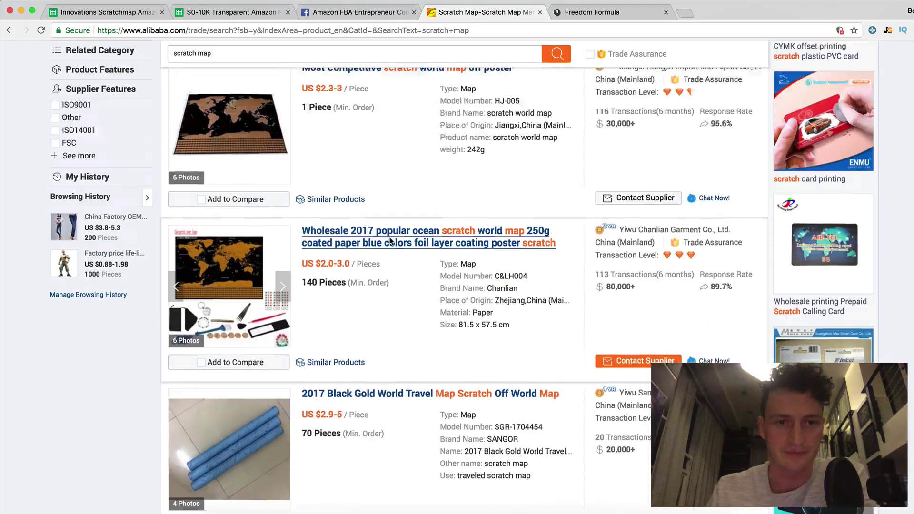
{"action": "scroll", "coordinate": [363, 267], "scroll_direction": "down", "scroll_amount": 1}
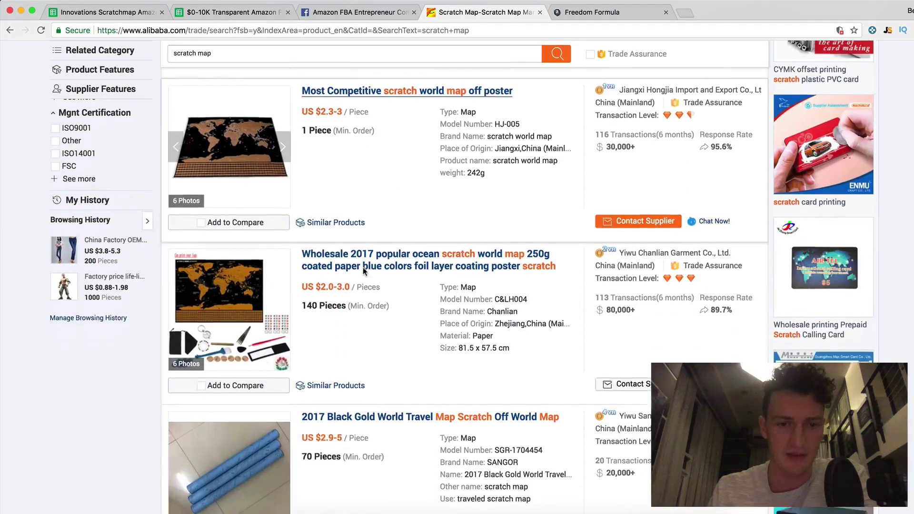
{"action": "scroll", "coordinate": [379, 305], "scroll_direction": "down", "scroll_amount": 3}
{"action": "left_click_drag", "start_coordinate": [344, 309], "coordinate": [320, 309]}
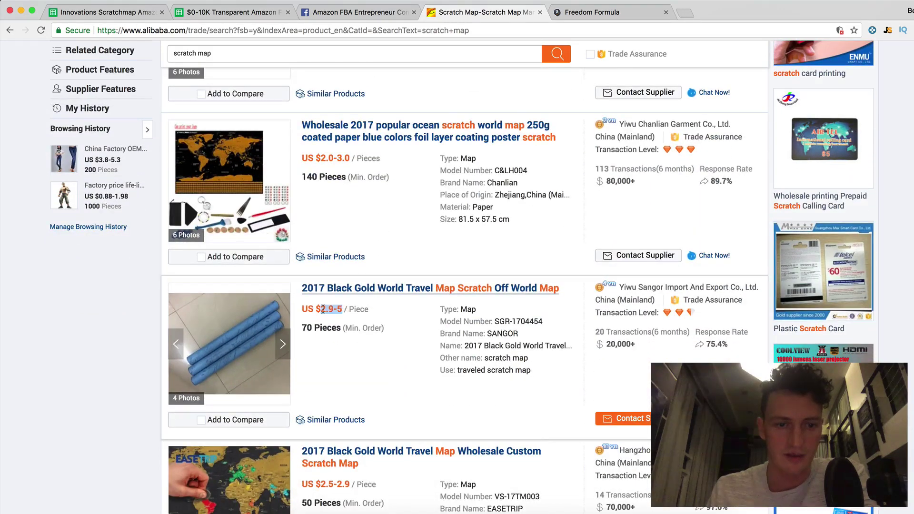
{"action": "scroll", "coordinate": [322, 307], "scroll_direction": "down", "scroll_amount": 3}
{"action": "left_click_drag", "start_coordinate": [347, 352], "coordinate": [313, 348]}
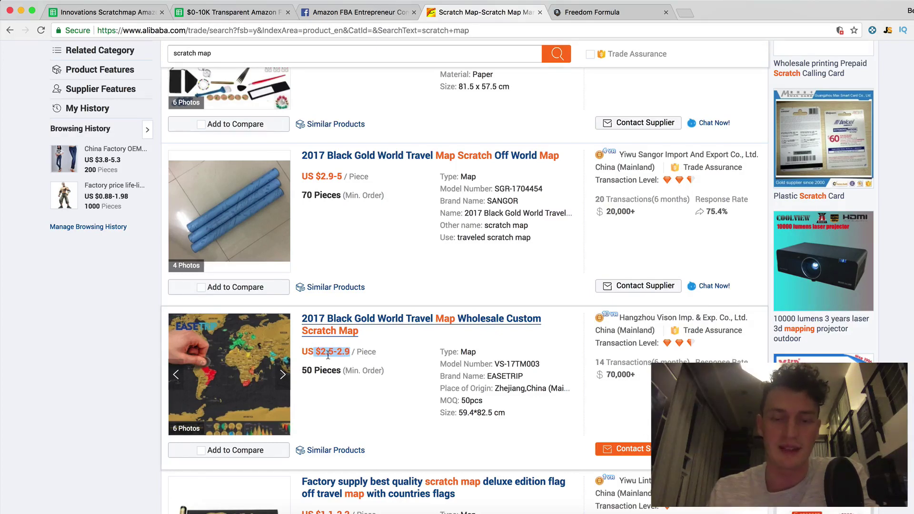
{"action": "scroll", "coordinate": [421, 355], "scroll_direction": "down", "scroll_amount": 7}
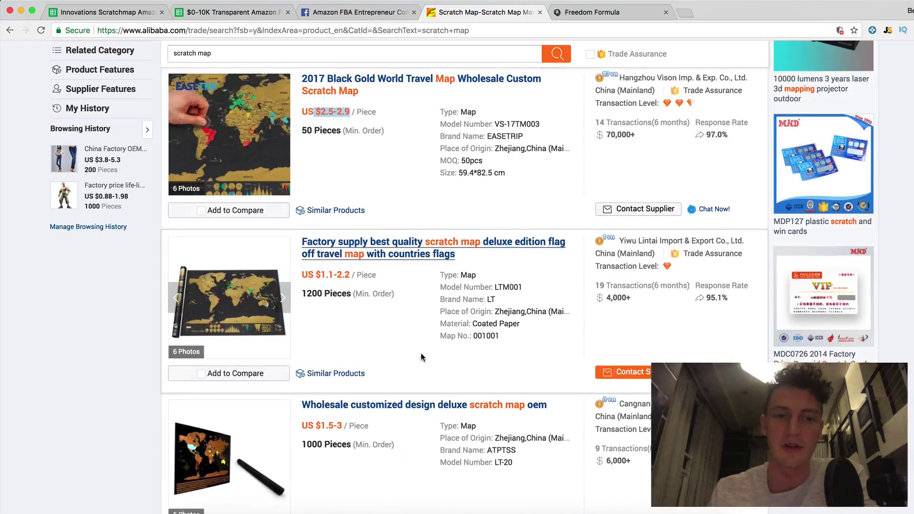
{"action": "scroll", "coordinate": [371, 213], "scroll_direction": "down", "scroll_amount": 1}
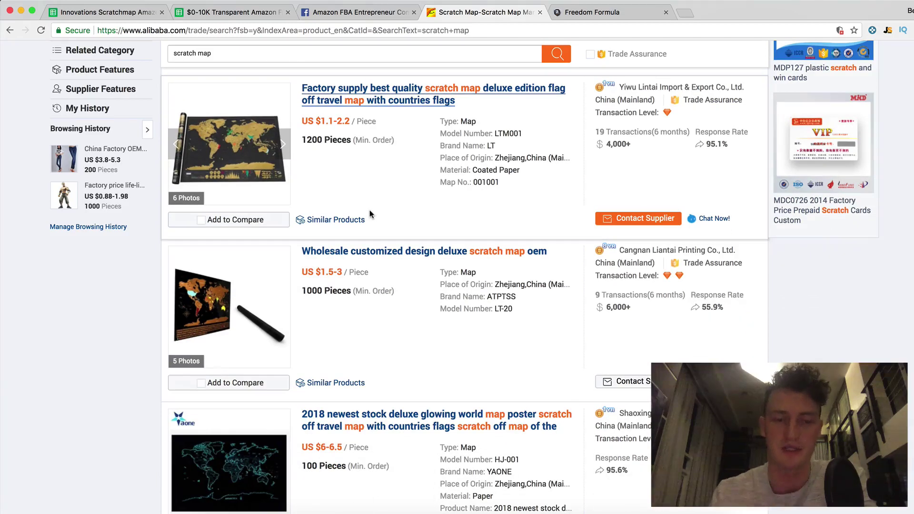
{"action": "scroll", "coordinate": [370, 213], "scroll_direction": "down", "scroll_amount": 3}
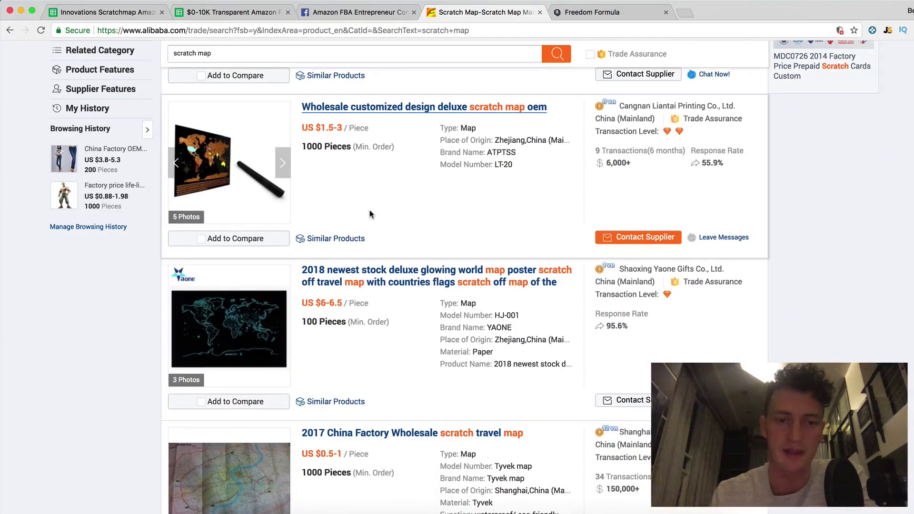
{"action": "scroll", "coordinate": [371, 215], "scroll_direction": "down", "scroll_amount": 3}
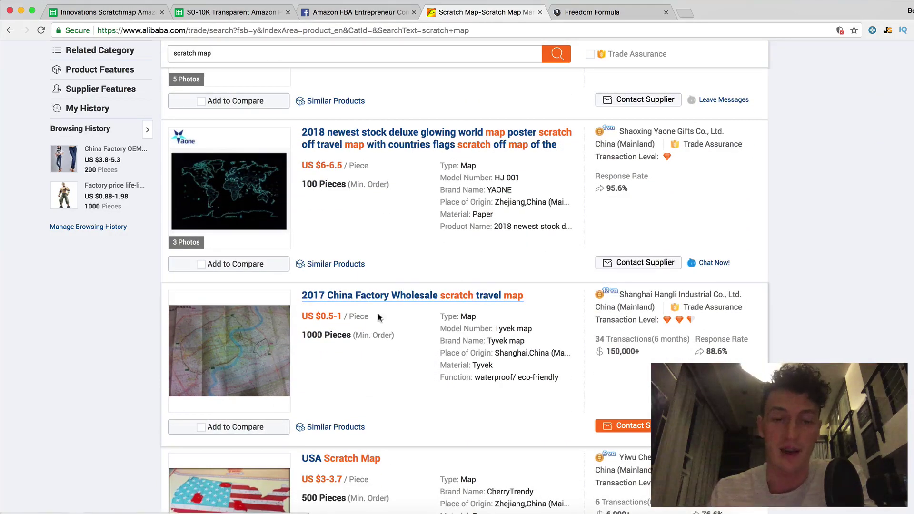
{"action": "scroll", "coordinate": [362, 246], "scroll_direction": "down", "scroll_amount": 10}
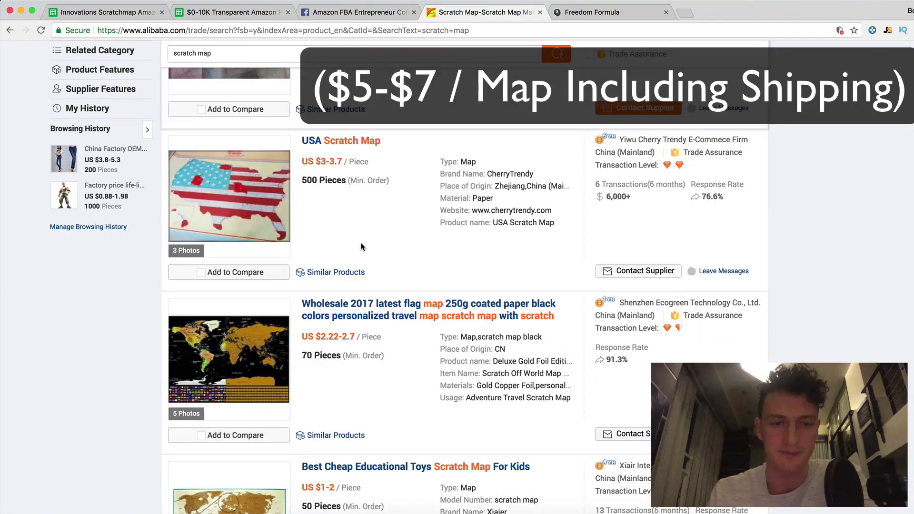
{"action": "scroll", "coordinate": [362, 246], "scroll_direction": "up", "scroll_amount": 3}
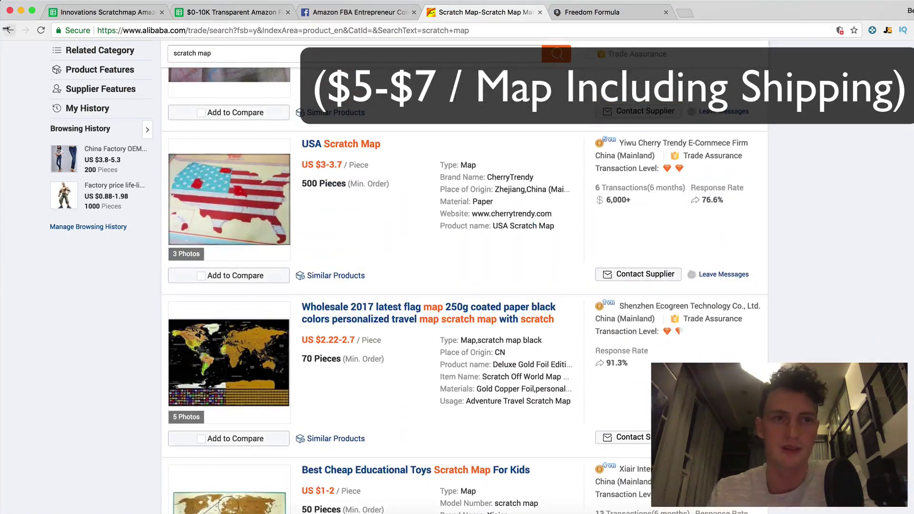
In the $0-10K Product Launch Investments spreadsheet, enter "Unit cost" in cell A4 and $6.00 as currency in cell B4
{"action": "left_click", "coordinate": [110, 14]}
{"action": "left_click", "coordinate": [250, 15]}
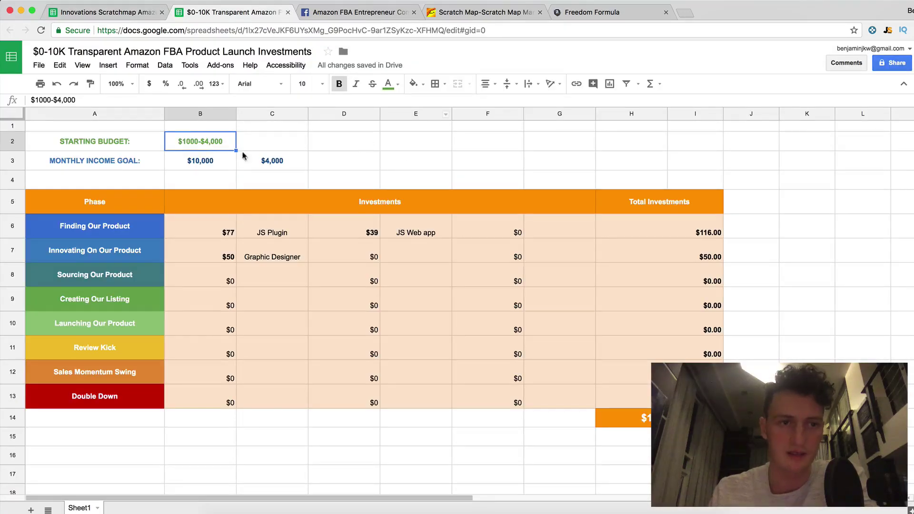
{"action": "left_click", "coordinate": [112, 180]}
{"action": "type", "text": "Unit cost"}
{"action": "key", "text": "Tab"}
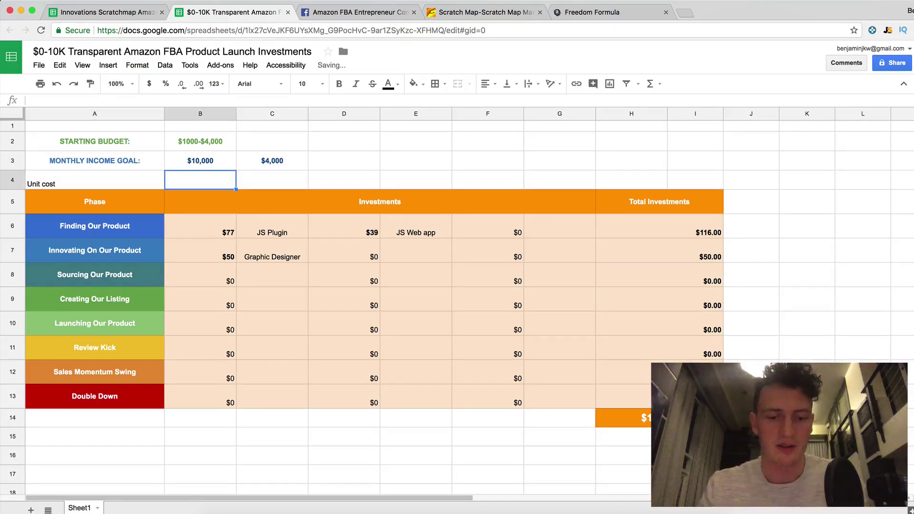
{"action": "type", "text": "67"}
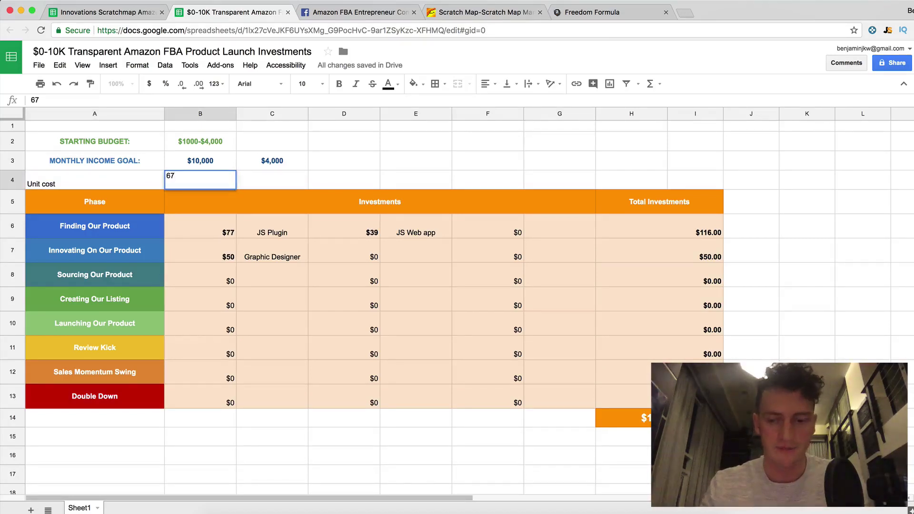
{"action": "left_click", "coordinate": [149, 84]}
Enter the formula =4000/6 in cell C4 to calculate how many units the budget buys
{"action": "left_click", "coordinate": [260, 186]}
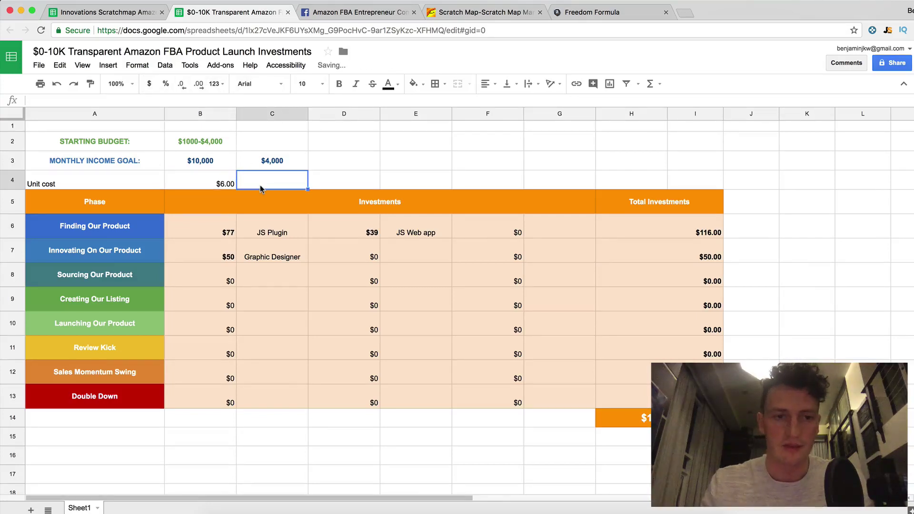
{"action": "type", "text": "="}
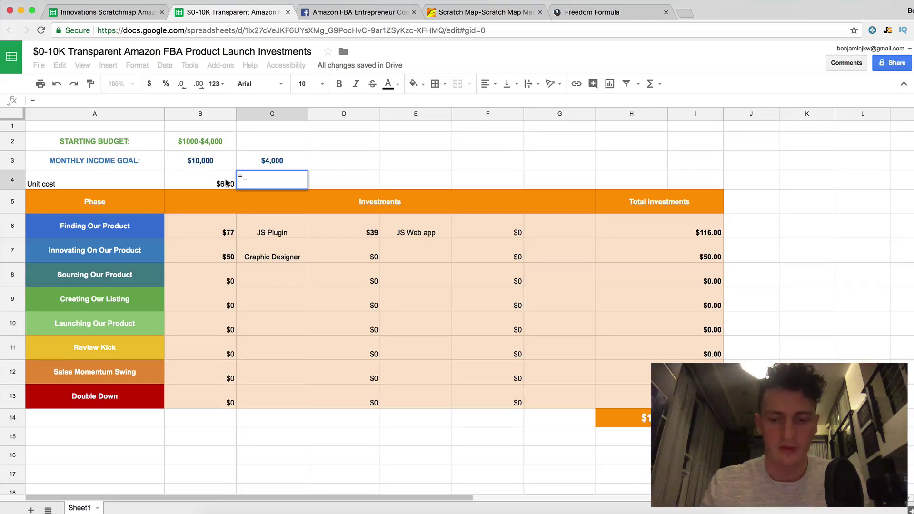
{"action": "type", "text": "4000"}
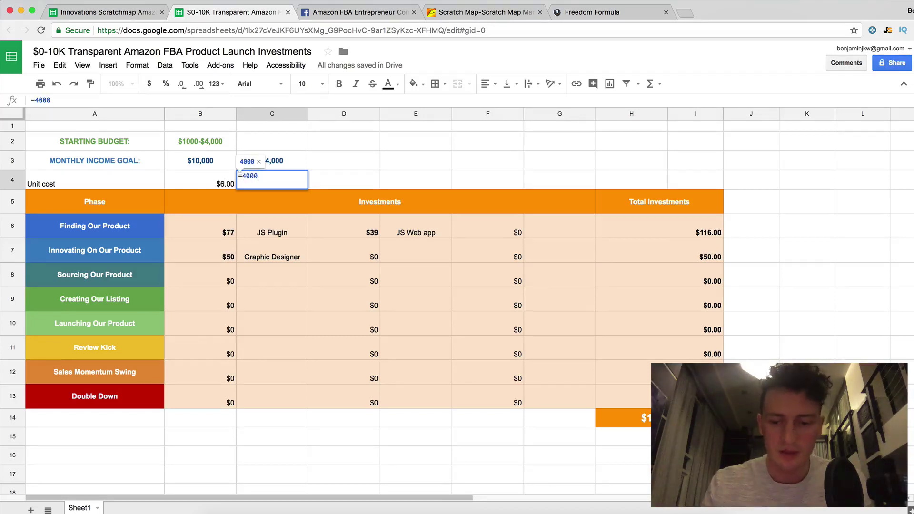
{"action": "type", "text": "/6"}
{"action": "key", "text": "Return"}
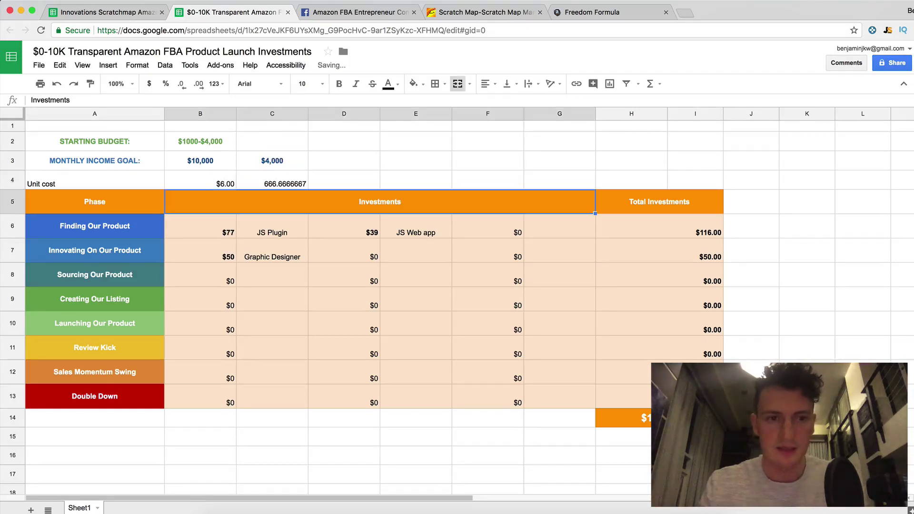
{"action": "left_click", "coordinate": [314, 180]}
{"action": "left_click", "coordinate": [302, 181]}
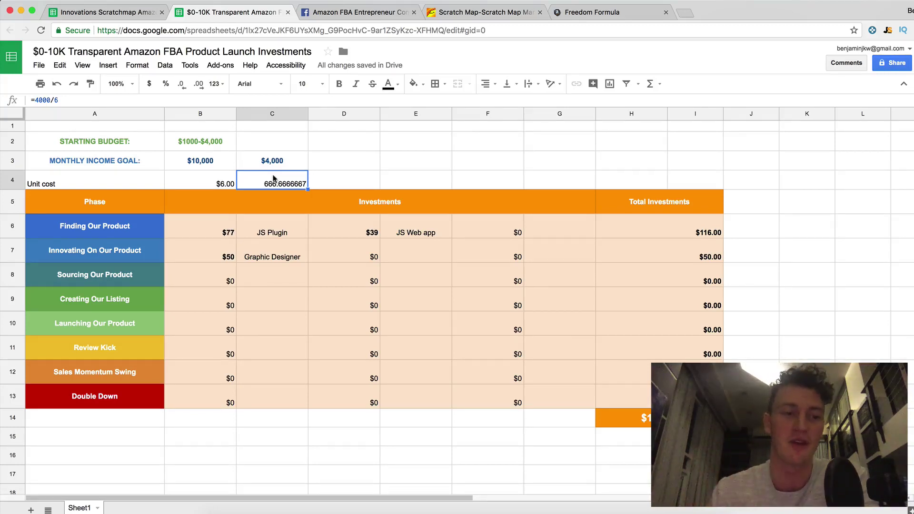
{"action": "left_click", "coordinate": [86, 325]}
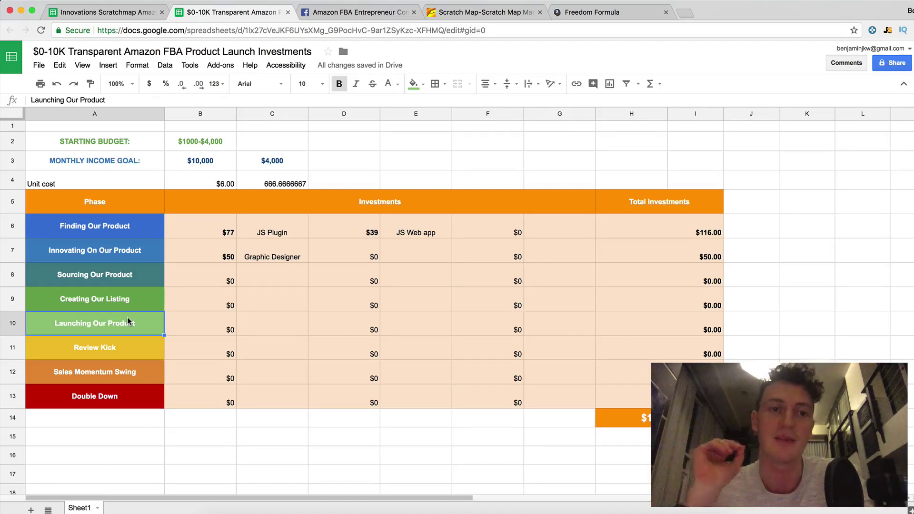
{"action": "left_click", "coordinate": [284, 180]}
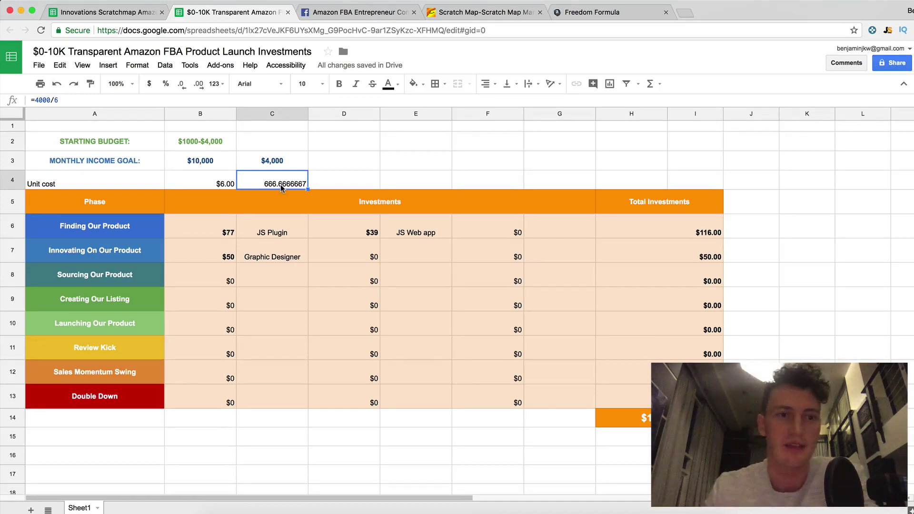
{"action": "left_click", "coordinate": [214, 146]}
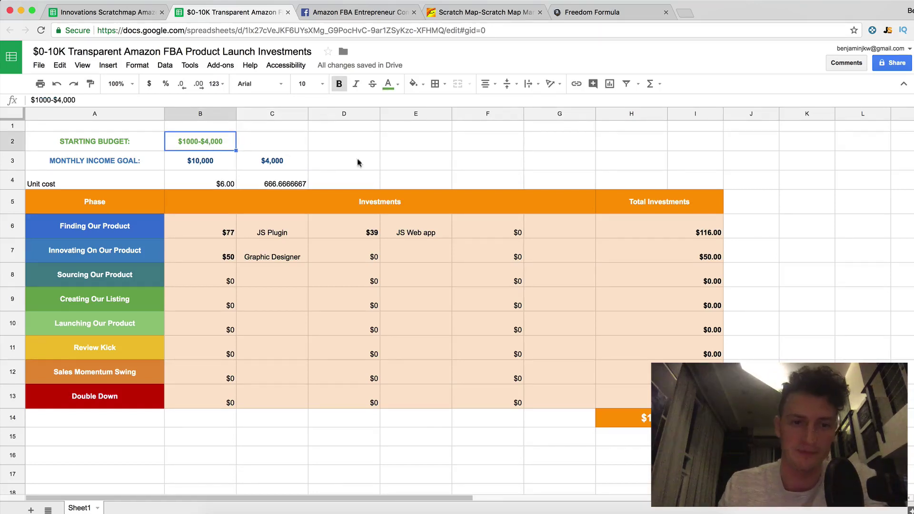
{"action": "left_click", "coordinate": [297, 163]}
{"action": "left_click", "coordinate": [291, 180]}
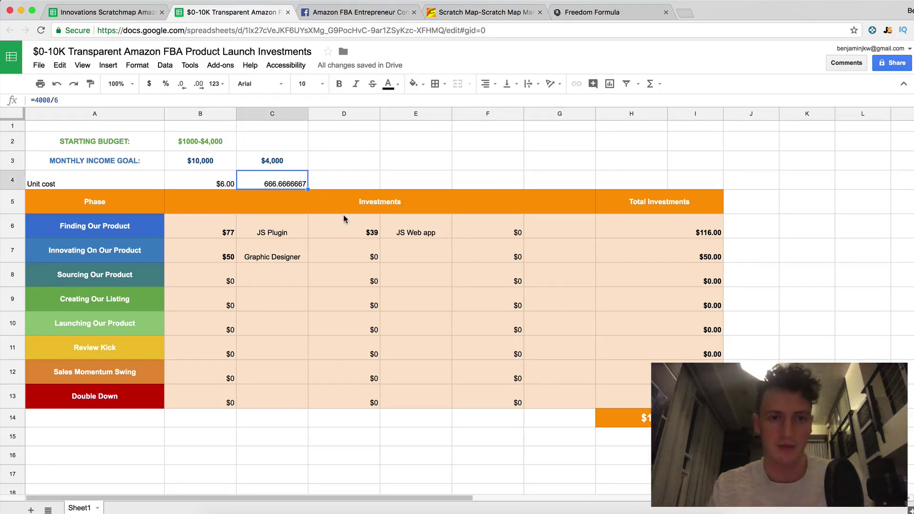
Change the formula in cell C4 to =3000/6 and make its result bold
{"action": "double_click", "coordinate": [272, 184]}
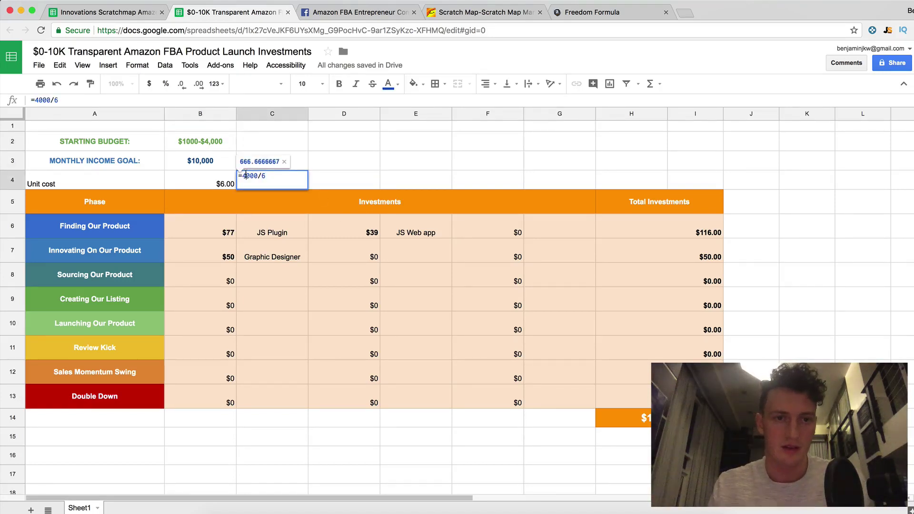
{"action": "key", "text": "BackSpace"}
{"action": "type", "text": "8"}
{"action": "key", "text": "Return"}
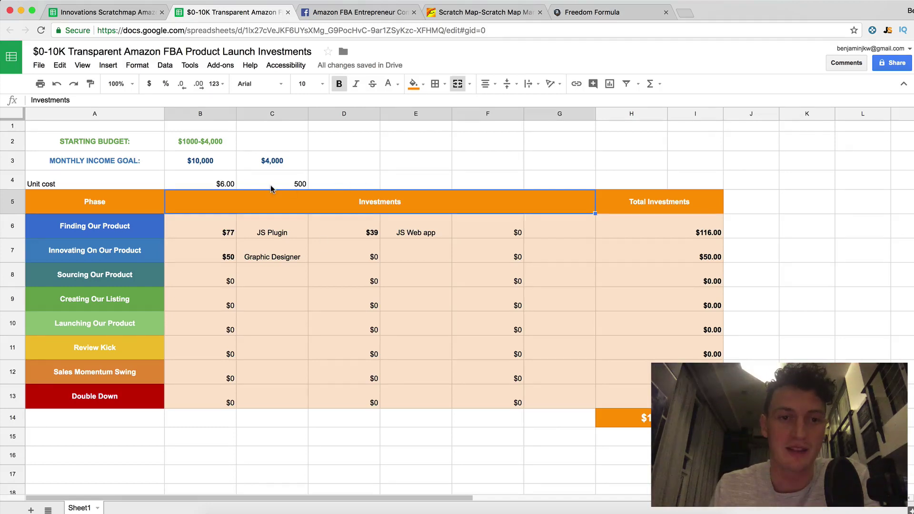
{"action": "left_click", "coordinate": [294, 187]}
{"action": "key", "text": "super+b"}
{"action": "left_click", "coordinate": [340, 186]}
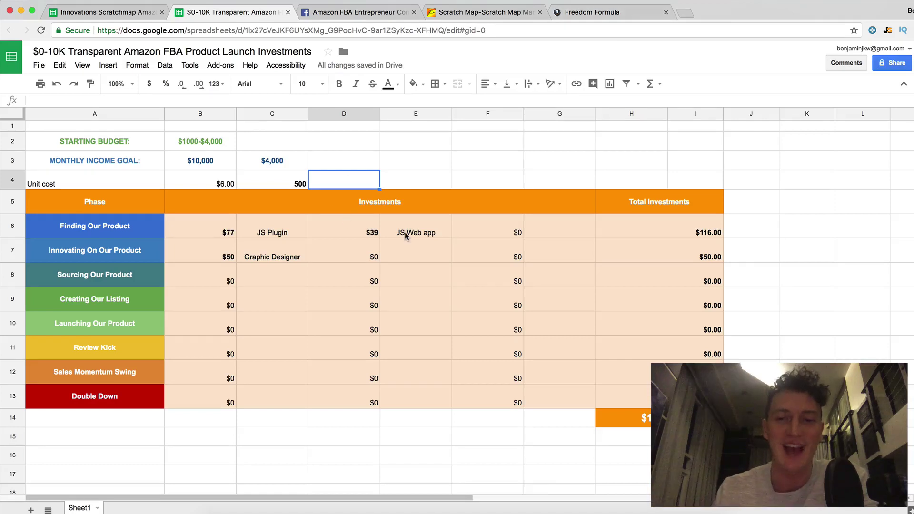
{"action": "left_click", "coordinate": [224, 146]}
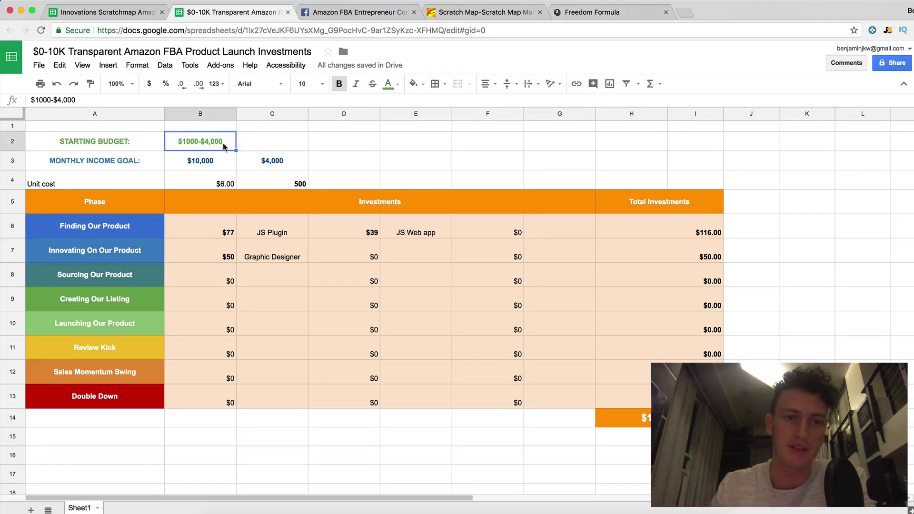
{"action": "left_click", "coordinate": [301, 184]}
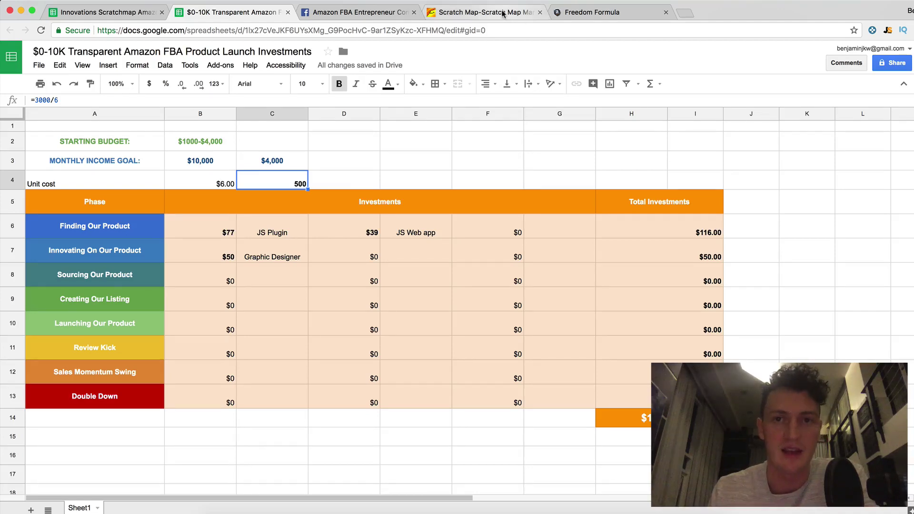
Switch to the Alibaba scratch map results and compare unit prices and minimum orders among the first page's upper listings
{"action": "left_click", "coordinate": [530, 13]}
{"action": "scroll", "coordinate": [475, 213], "scroll_direction": "down", "scroll_amount": 2}
{"action": "scroll", "coordinate": [475, 214], "scroll_direction": "down", "scroll_amount": 3}
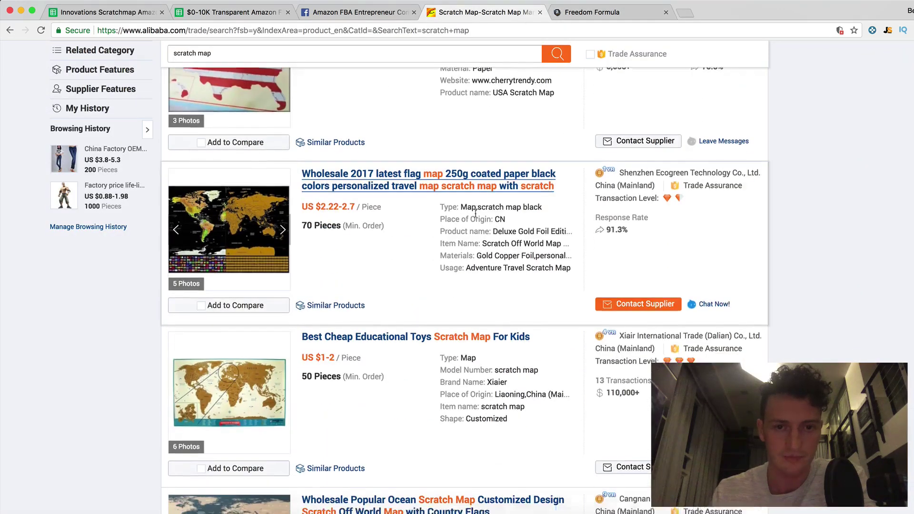
{"action": "scroll", "coordinate": [388, 179], "scroll_direction": "down", "scroll_amount": 5}
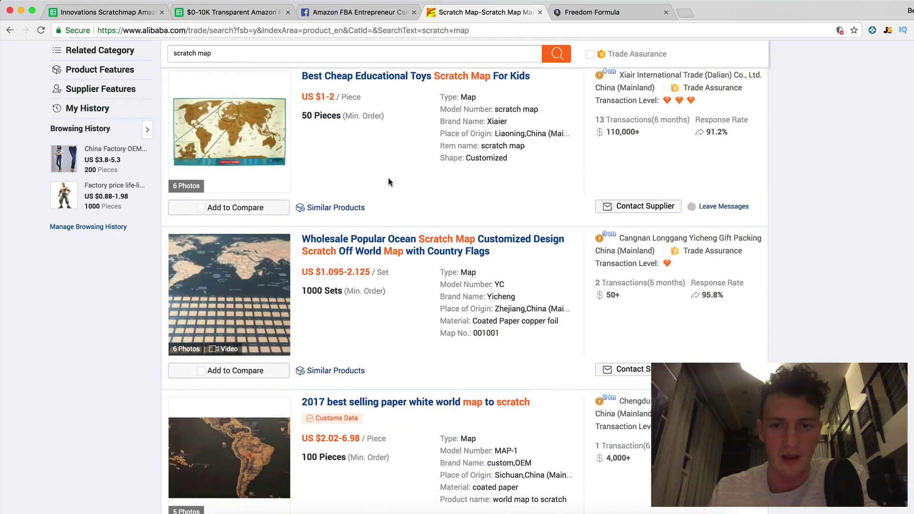
{"action": "scroll", "coordinate": [387, 178], "scroll_direction": "up", "scroll_amount": 1}
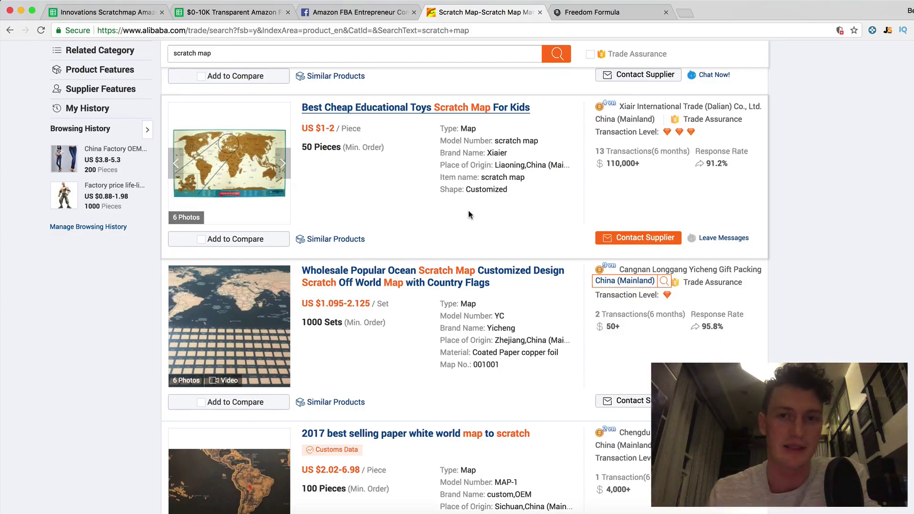
{"action": "scroll", "coordinate": [469, 210], "scroll_direction": "up", "scroll_amount": 11}
{"action": "scroll", "coordinate": [468, 210], "scroll_direction": "up", "scroll_amount": 20}
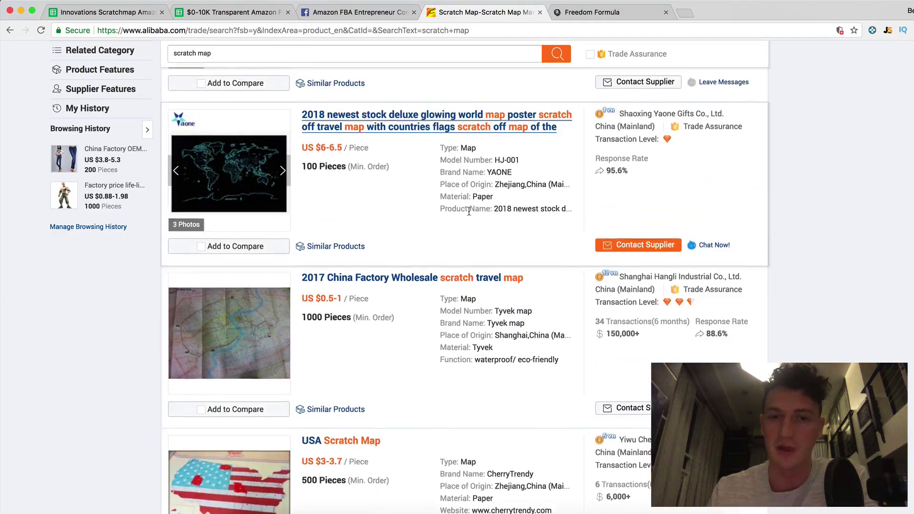
{"action": "scroll", "coordinate": [468, 210], "scroll_direction": "up", "scroll_amount": 20}
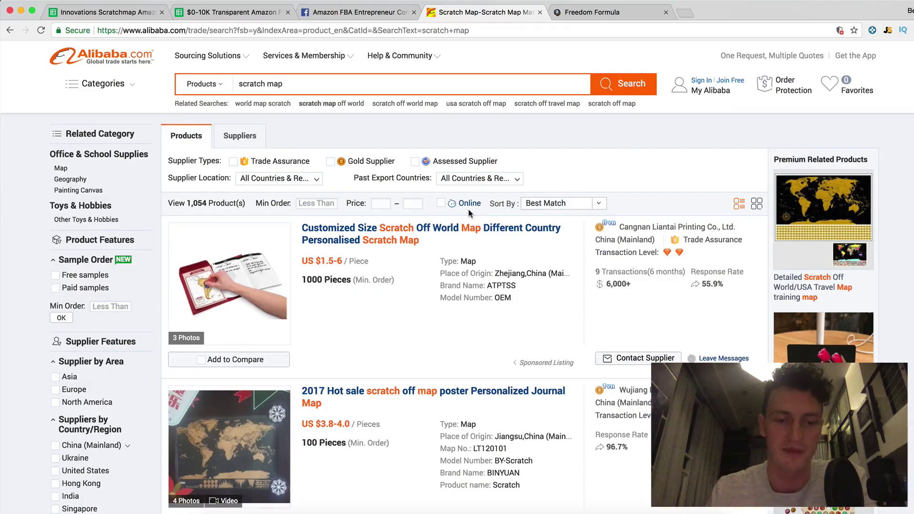
Examine prices, minimum orders and supplier details of the scratch map listings through to the end of the first results page
{"action": "scroll", "coordinate": [469, 213], "scroll_direction": "down", "scroll_amount": 15}
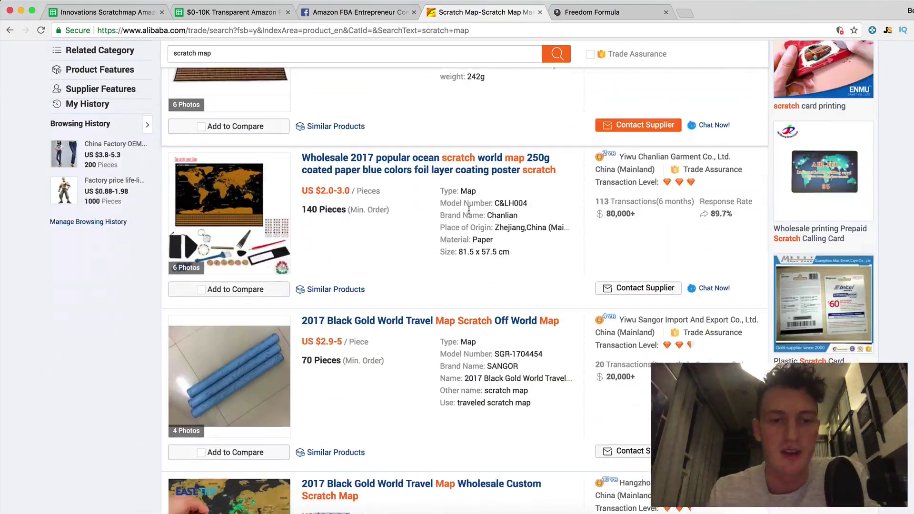
{"action": "scroll", "coordinate": [469, 210], "scroll_direction": "down", "scroll_amount": 1}
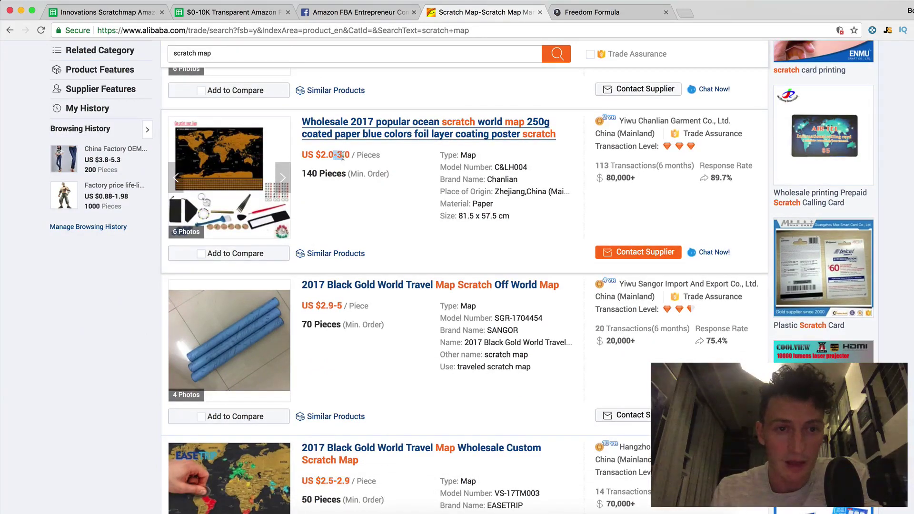
{"action": "scroll", "coordinate": [342, 156], "scroll_direction": "down", "scroll_amount": 7}
{"action": "scroll", "coordinate": [342, 156], "scroll_direction": "down", "scroll_amount": 20}
{"action": "scroll", "coordinate": [343, 157], "scroll_direction": "down", "scroll_amount": 20}
{"action": "scroll", "coordinate": [342, 159], "scroll_direction": "down", "scroll_amount": 20}
{"action": "scroll", "coordinate": [343, 158], "scroll_direction": "down", "scroll_amount": 18}
{"action": "scroll", "coordinate": [343, 159], "scroll_direction": "down", "scroll_amount": 9}
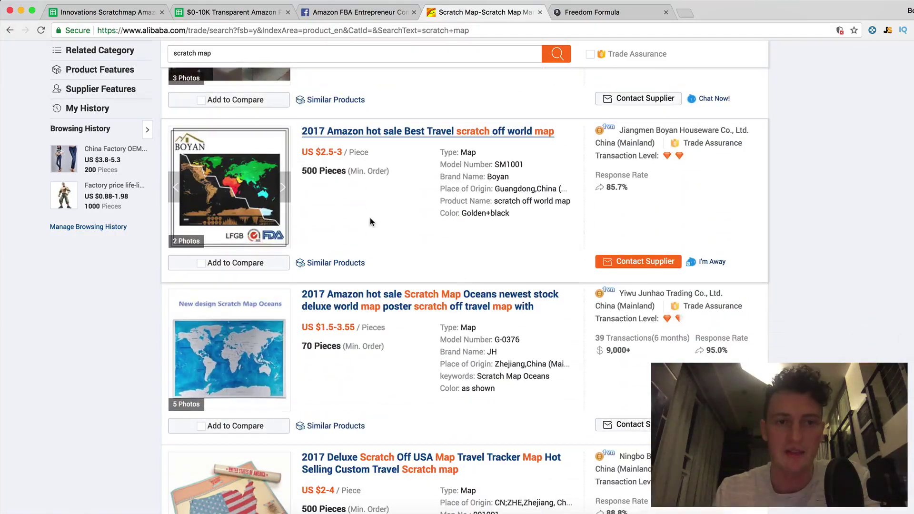
{"action": "scroll", "coordinate": [370, 222], "scroll_direction": "down", "scroll_amount": 15}
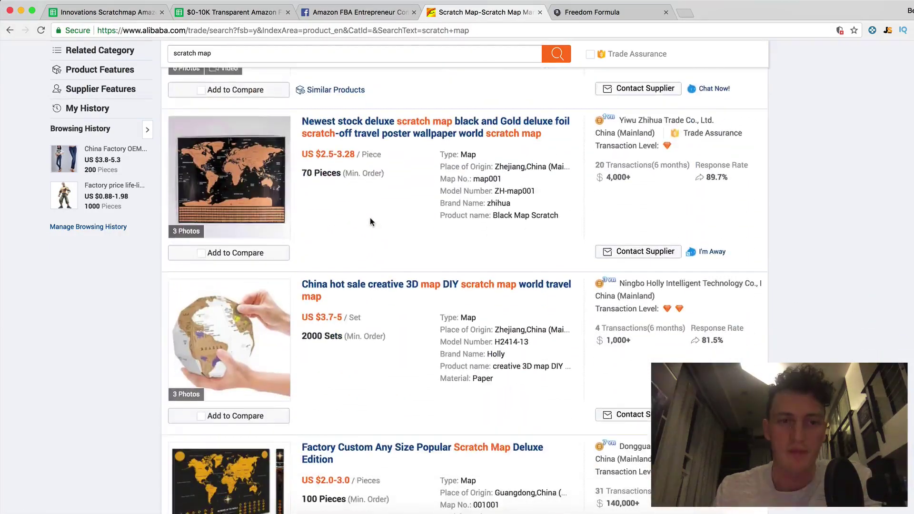
{"action": "scroll", "coordinate": [371, 222], "scroll_direction": "down", "scroll_amount": 13}
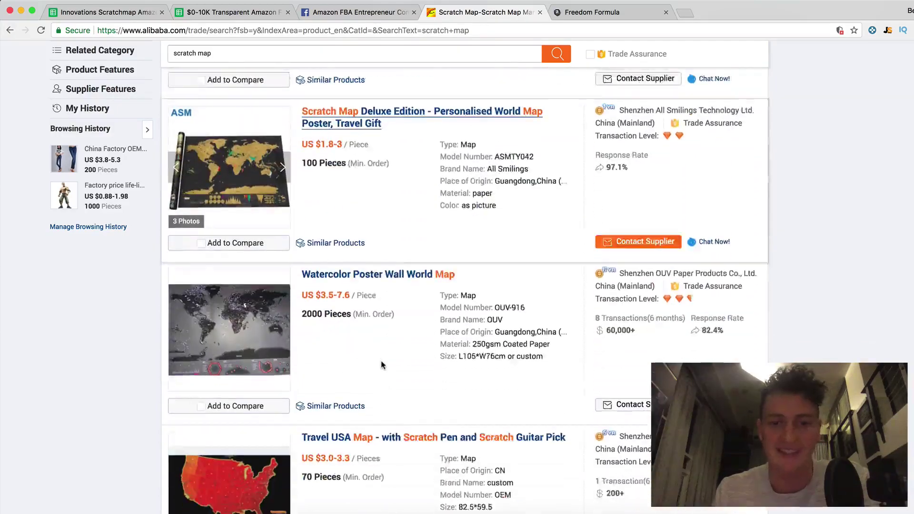
{"action": "scroll", "coordinate": [382, 365], "scroll_direction": "down", "scroll_amount": 15}
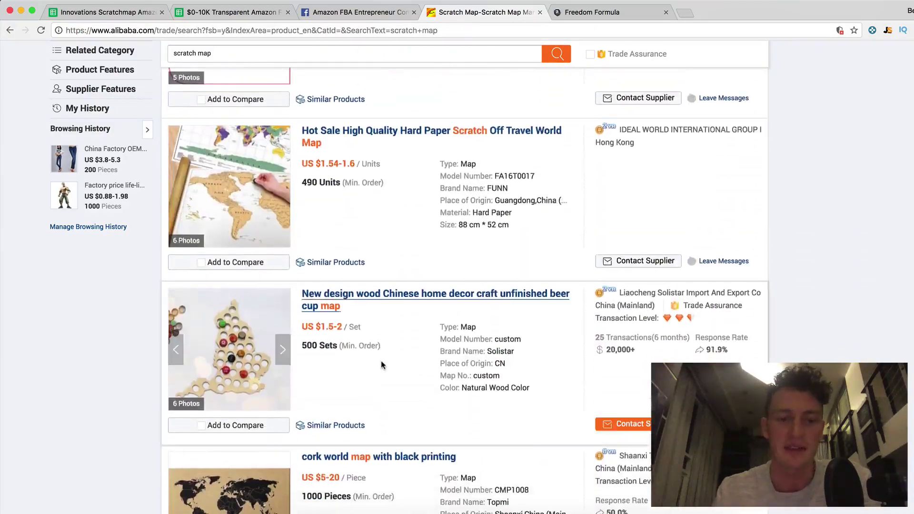
{"action": "scroll", "coordinate": [381, 364], "scroll_direction": "down", "scroll_amount": 8}
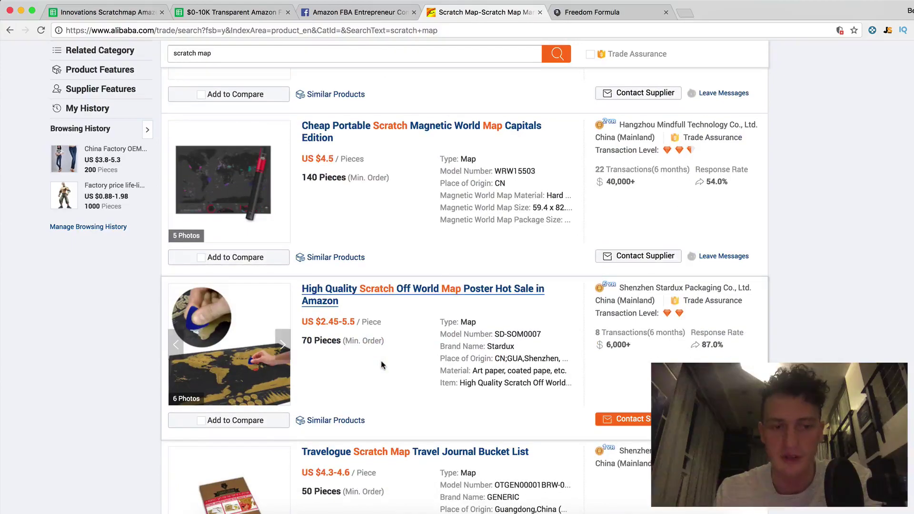
{"action": "scroll", "coordinate": [404, 296], "scroll_direction": "down", "scroll_amount": 20}
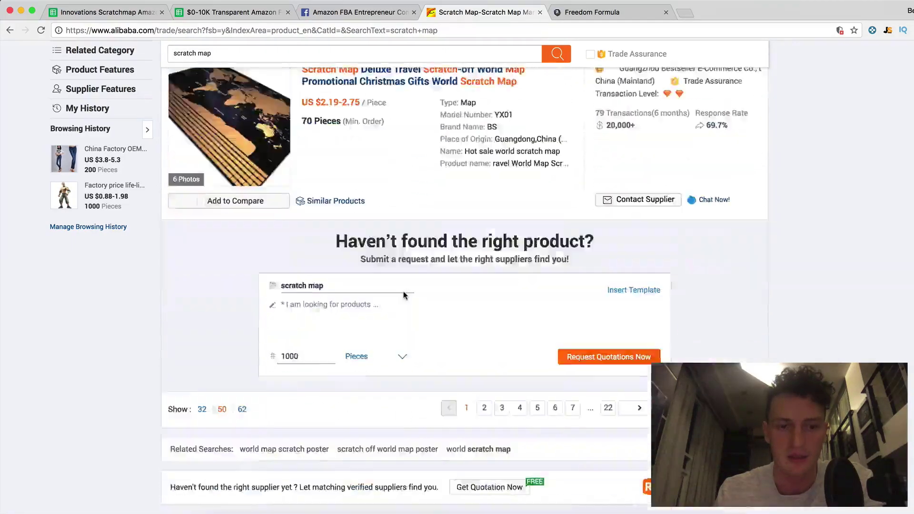
{"action": "scroll", "coordinate": [404, 291], "scroll_direction": "up", "scroll_amount": 5}
{"action": "scroll", "coordinate": [476, 267], "scroll_direction": "down", "scroll_amount": 7}
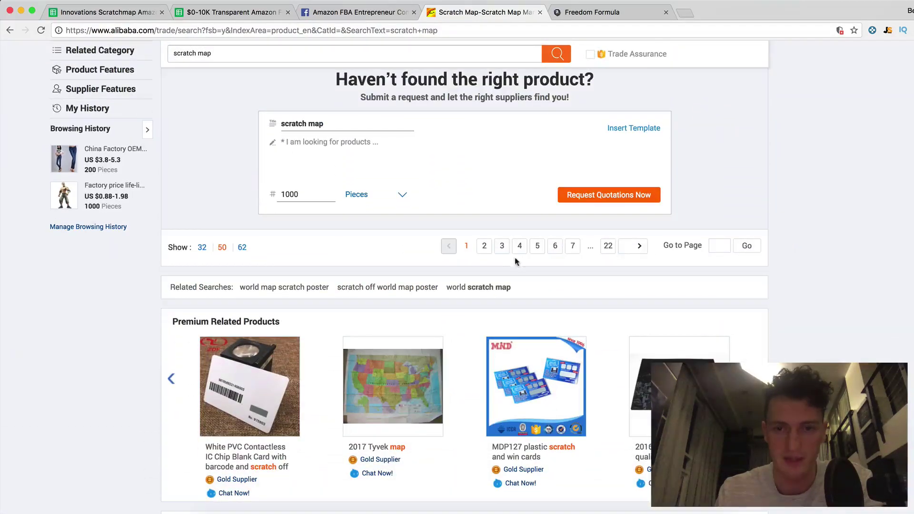
Open page 4 of the scratch map results and examine how relevant its product listings are
{"action": "left_click", "coordinate": [518, 250]}
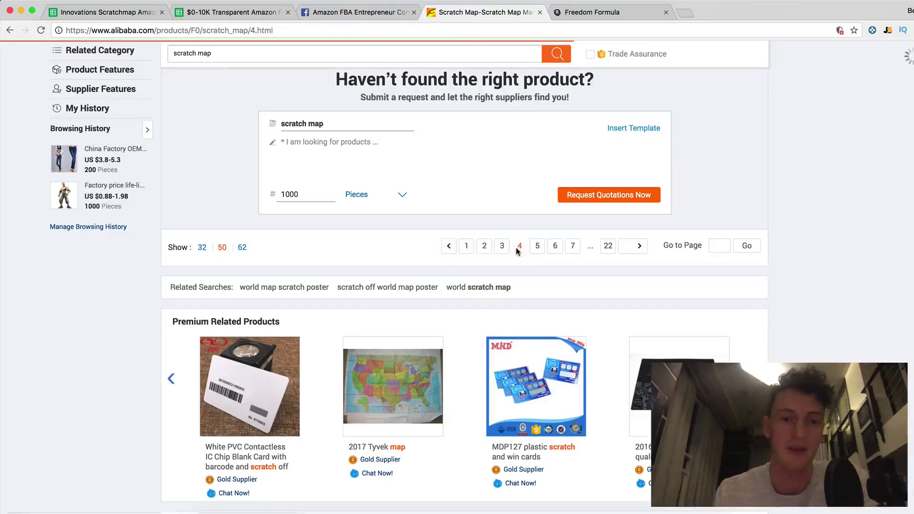
{"action": "scroll", "coordinate": [518, 251], "scroll_direction": "down", "scroll_amount": 20}
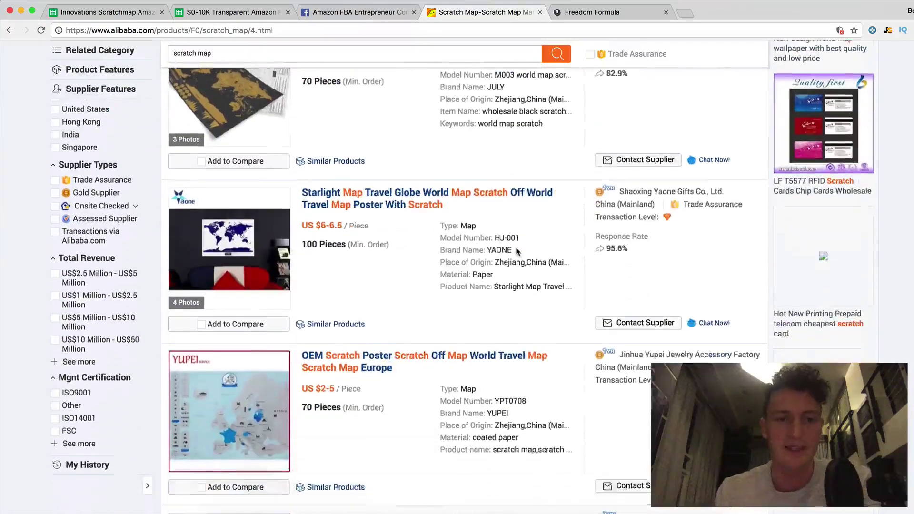
{"action": "scroll", "coordinate": [516, 250], "scroll_direction": "down", "scroll_amount": 15}
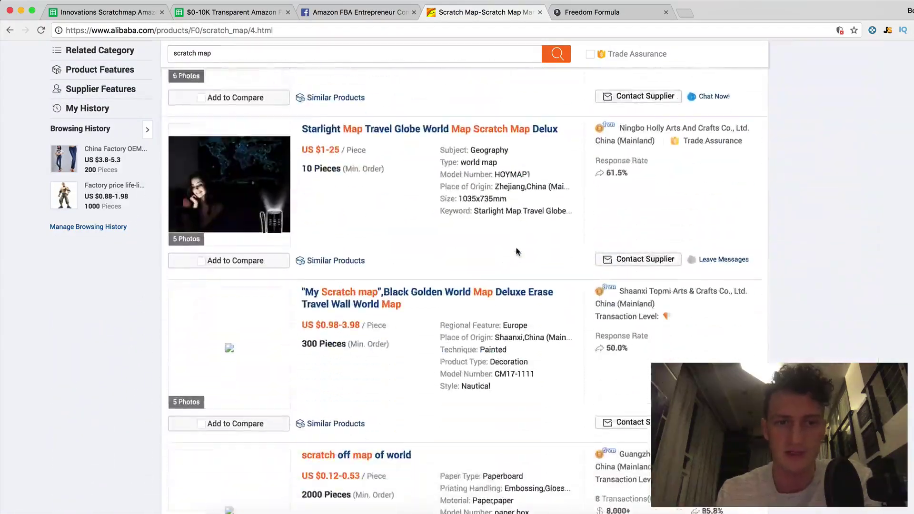
{"action": "scroll", "coordinate": [516, 251], "scroll_direction": "down", "scroll_amount": 20}
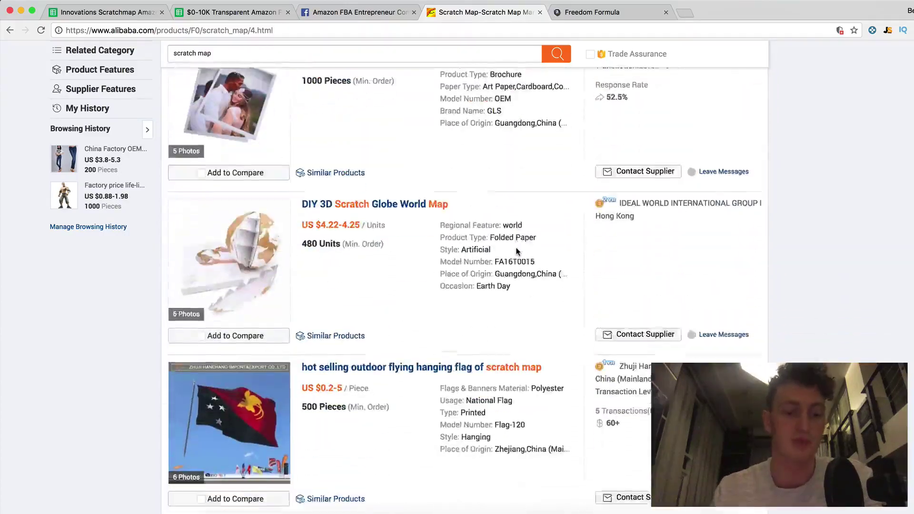
{"action": "scroll", "coordinate": [518, 252], "scroll_direction": "down", "scroll_amount": 20}
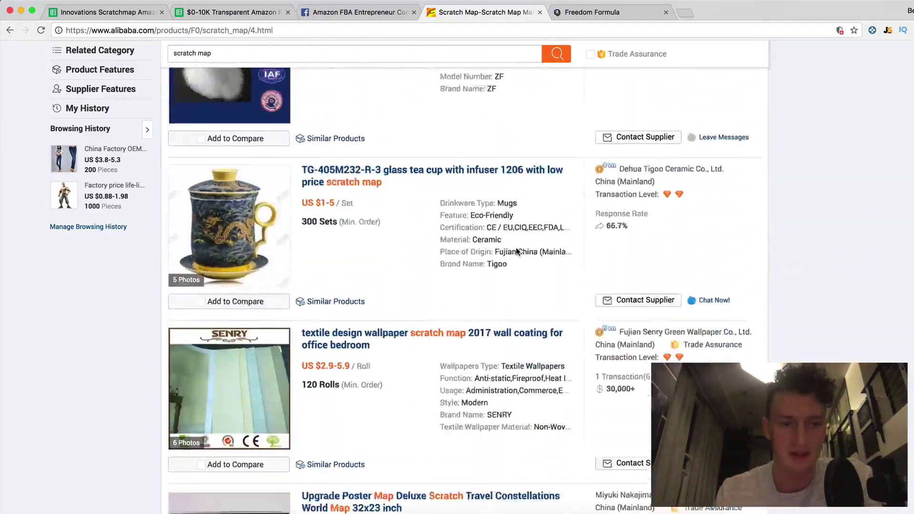
{"action": "scroll", "coordinate": [518, 252], "scroll_direction": "down", "scroll_amount": 6}
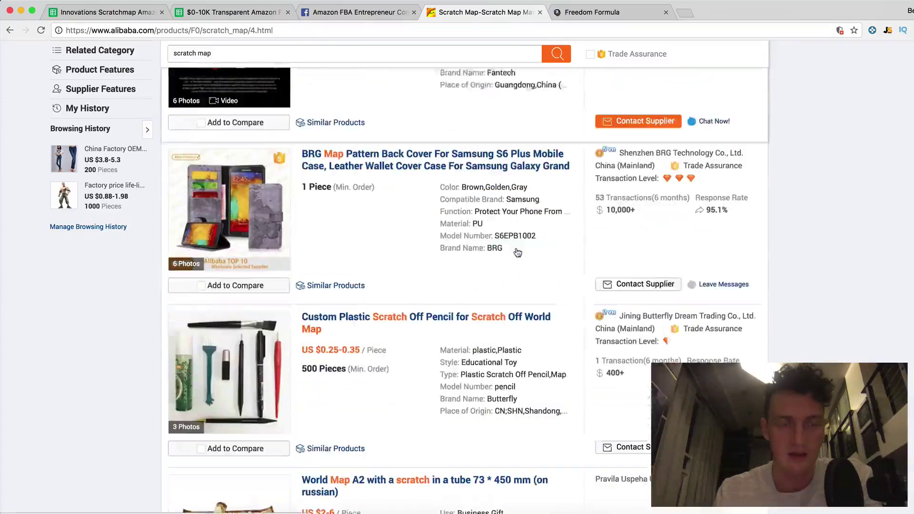
{"action": "scroll", "coordinate": [518, 251], "scroll_direction": "up", "scroll_amount": 5}
{"action": "scroll", "coordinate": [517, 251], "scroll_direction": "down", "scroll_amount": 8}
{"action": "scroll", "coordinate": [517, 251], "scroll_direction": "down", "scroll_amount": 20}
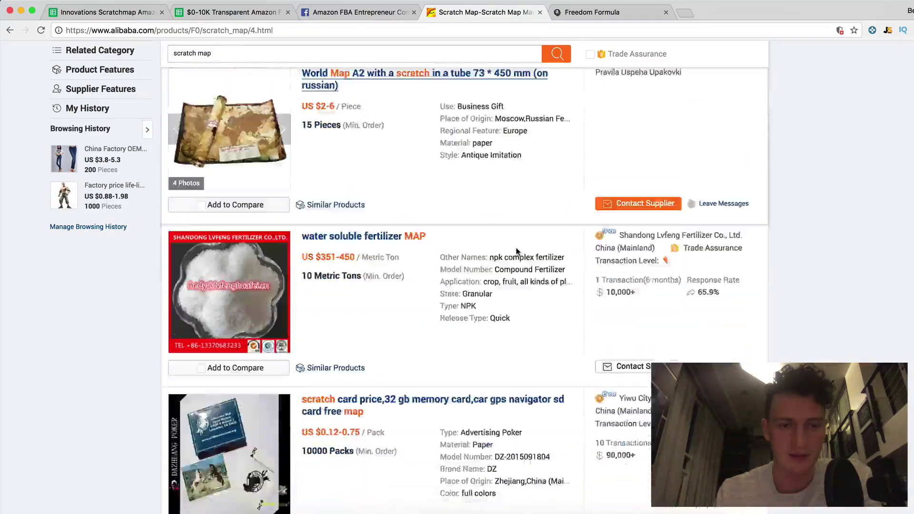
{"action": "scroll", "coordinate": [518, 252], "scroll_direction": "down", "scroll_amount": 20}
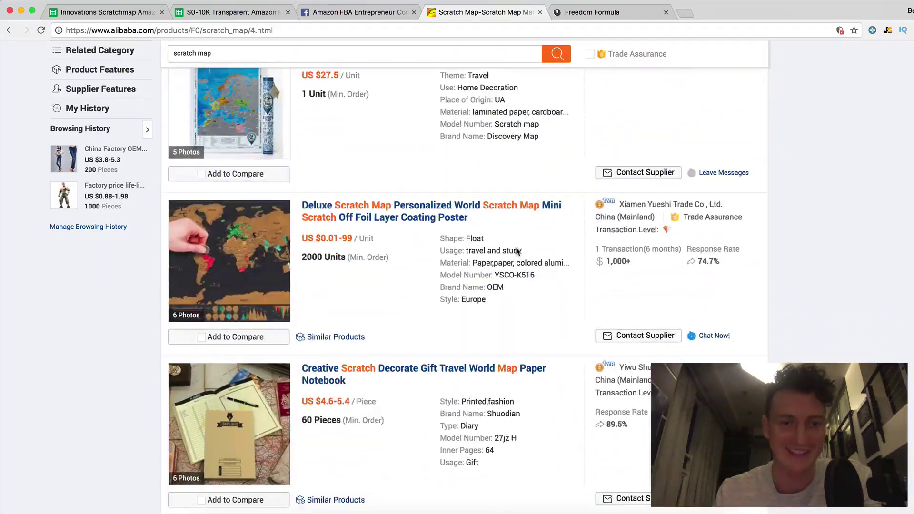
{"action": "scroll", "coordinate": [517, 252], "scroll_direction": "down", "scroll_amount": 20}
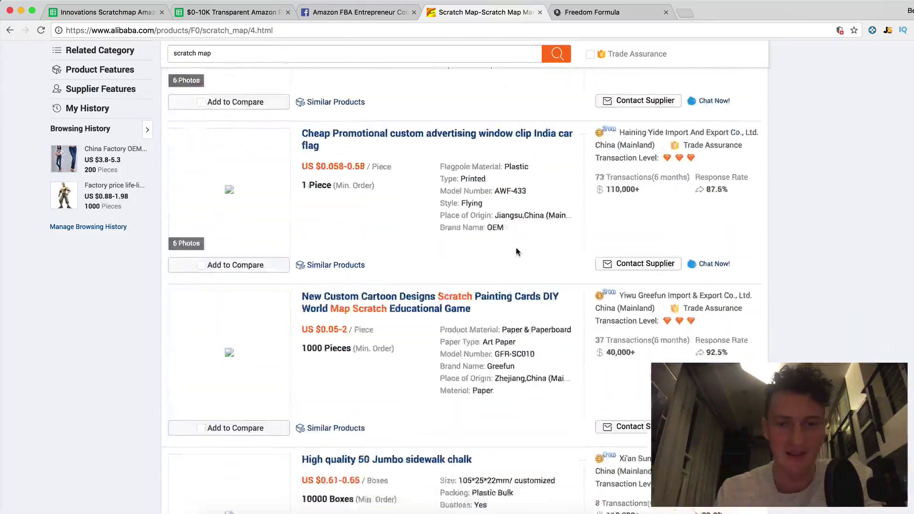
Review the popular buying requests and the products bought by scratch map searchers at the end of results page 4
{"action": "scroll", "coordinate": [489, 244], "scroll_direction": "up", "scroll_amount": 8}
{"action": "scroll", "coordinate": [480, 248], "scroll_direction": "up", "scroll_amount": 5}
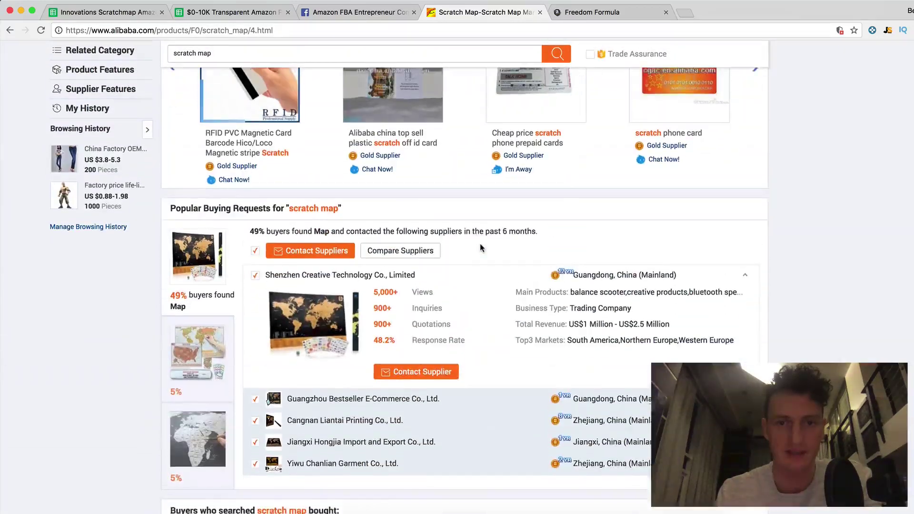
{"action": "scroll", "coordinate": [456, 372], "scroll_direction": "down", "scroll_amount": 12}
{"action": "scroll", "coordinate": [456, 372], "scroll_direction": "up", "scroll_amount": 15}
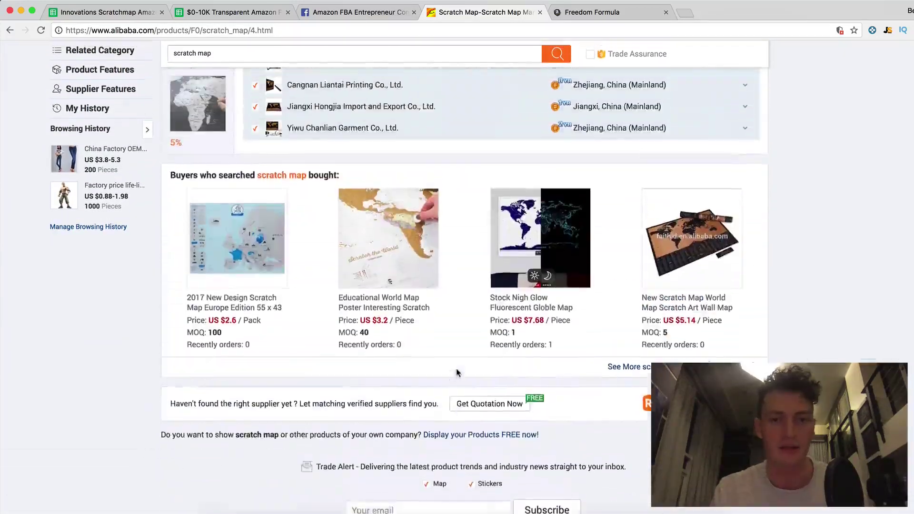
{"action": "scroll", "coordinate": [456, 372], "scroll_direction": "up", "scroll_amount": 15}
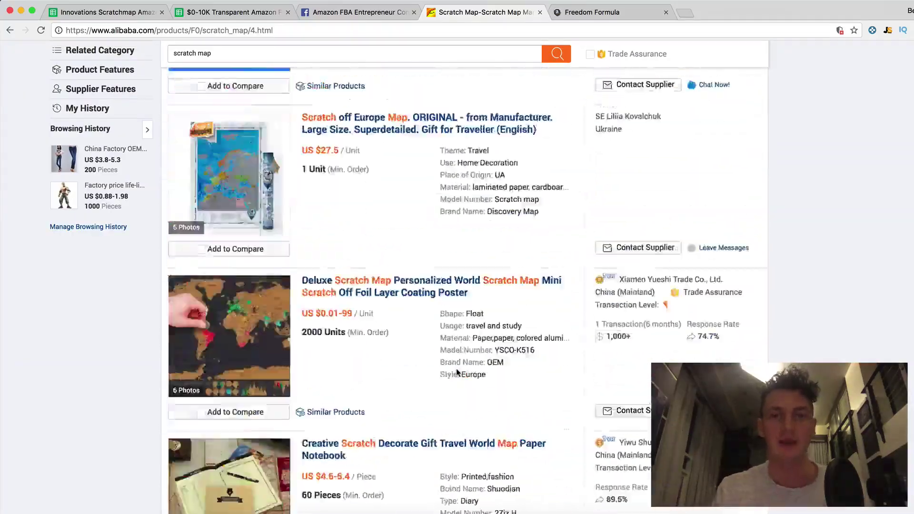
{"action": "scroll", "coordinate": [456, 369], "scroll_direction": "up", "scroll_amount": 10}
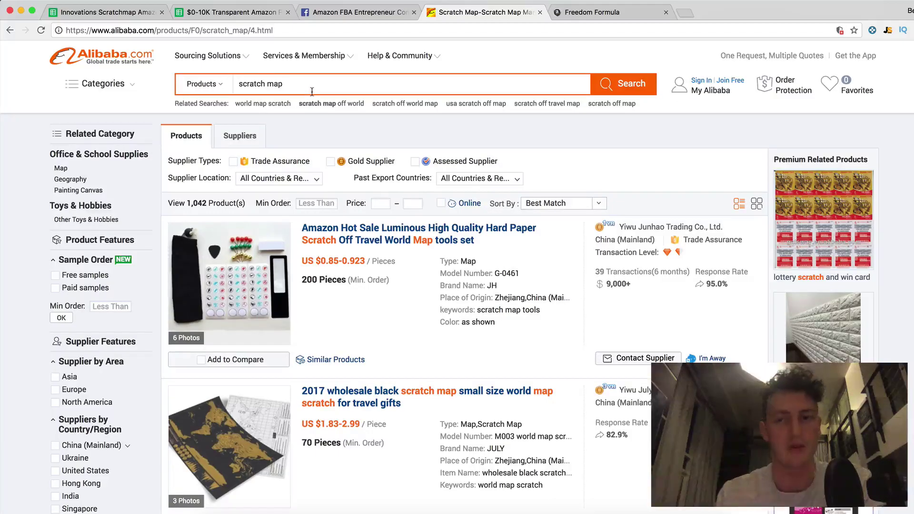
Look over the page 4 listings again and return to page 1 of the scratch map results
{"action": "scroll", "coordinate": [457, 204], "scroll_direction": "down", "scroll_amount": 15}
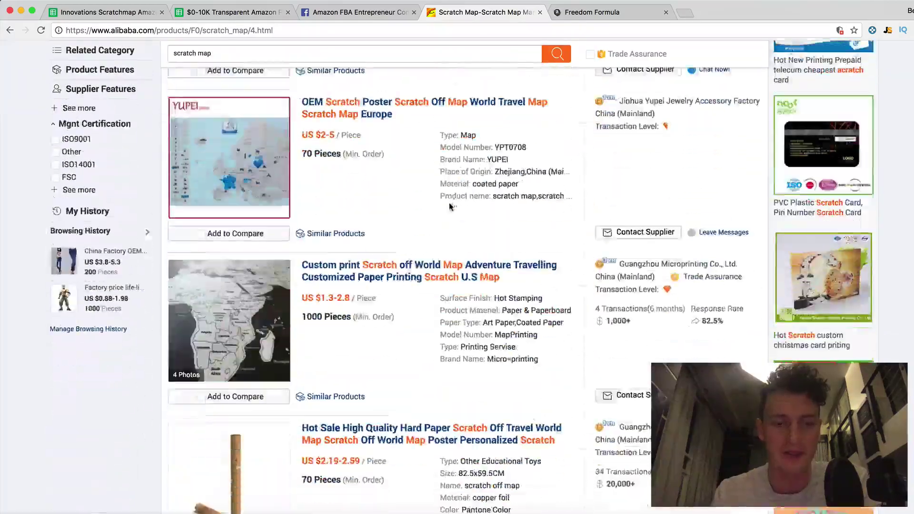
{"action": "scroll", "coordinate": [450, 203], "scroll_direction": "down", "scroll_amount": 20}
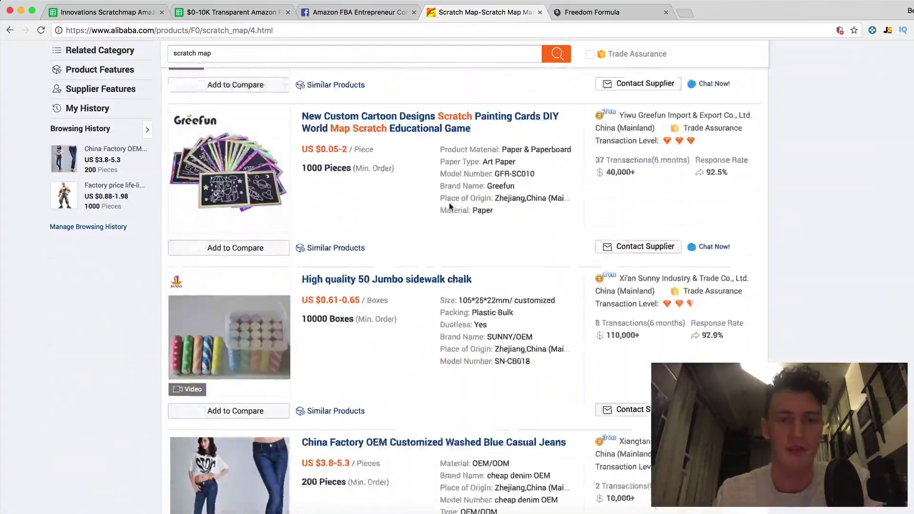
{"action": "scroll", "coordinate": [449, 205], "scroll_direction": "down", "scroll_amount": 3}
{"action": "scroll", "coordinate": [450, 204], "scroll_direction": "up", "scroll_amount": 6}
{"action": "left_click", "coordinate": [466, 179]}
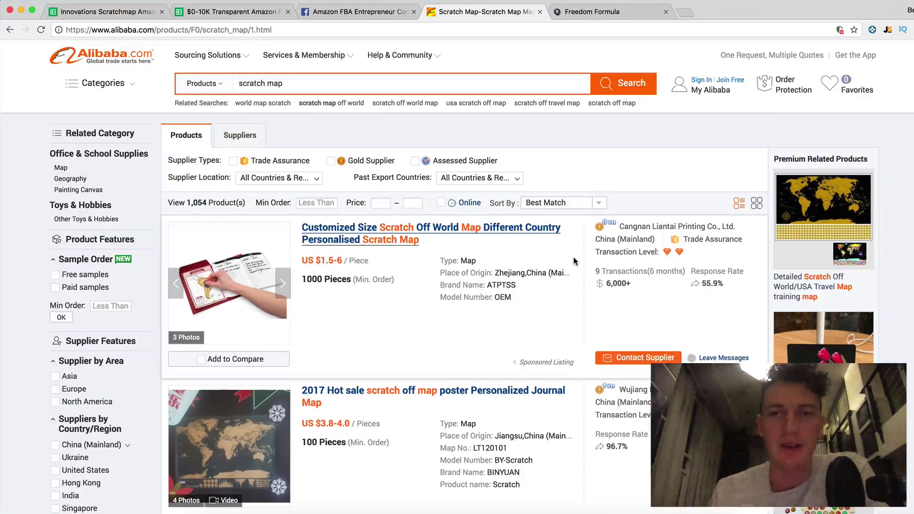
Open the One Request, Multiple Quotes page in a separate tab and look through how requesting quotations works
{"action": "scroll", "coordinate": [574, 261], "scroll_direction": "down", "scroll_amount": 20}
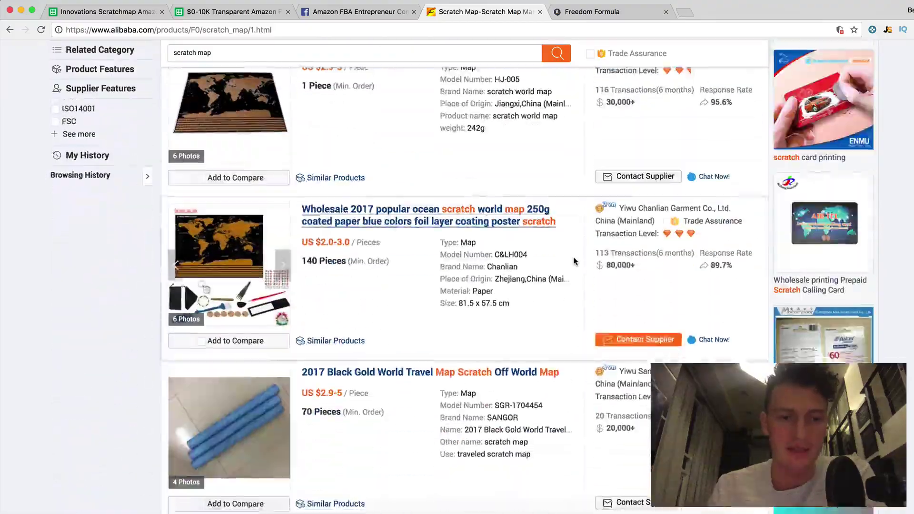
{"action": "scroll", "coordinate": [574, 261], "scroll_direction": "down", "scroll_amount": 15}
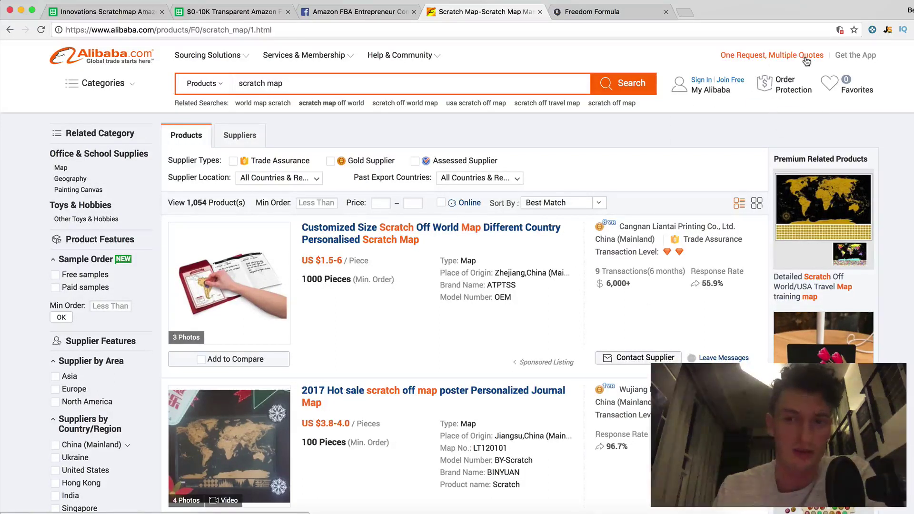
{"action": "left_click", "coordinate": [737, 59], "text": "super"}
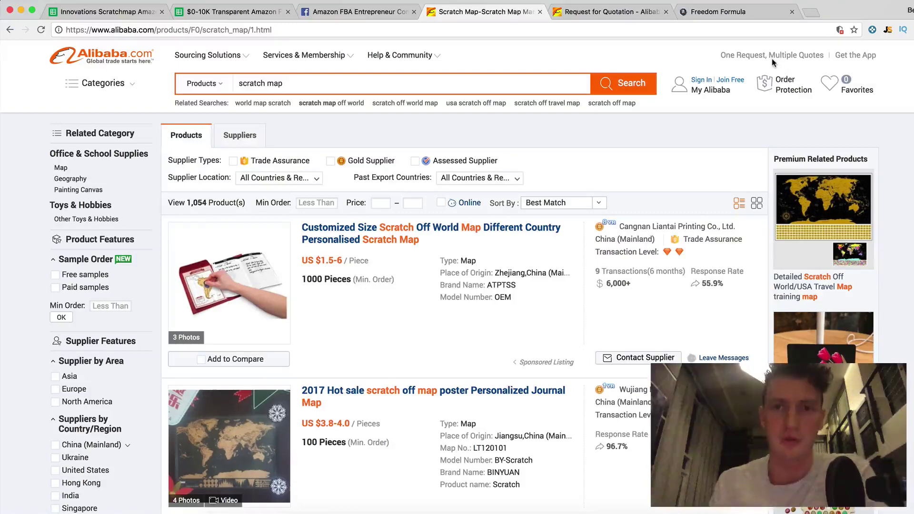
{"action": "left_click", "coordinate": [597, 12]}
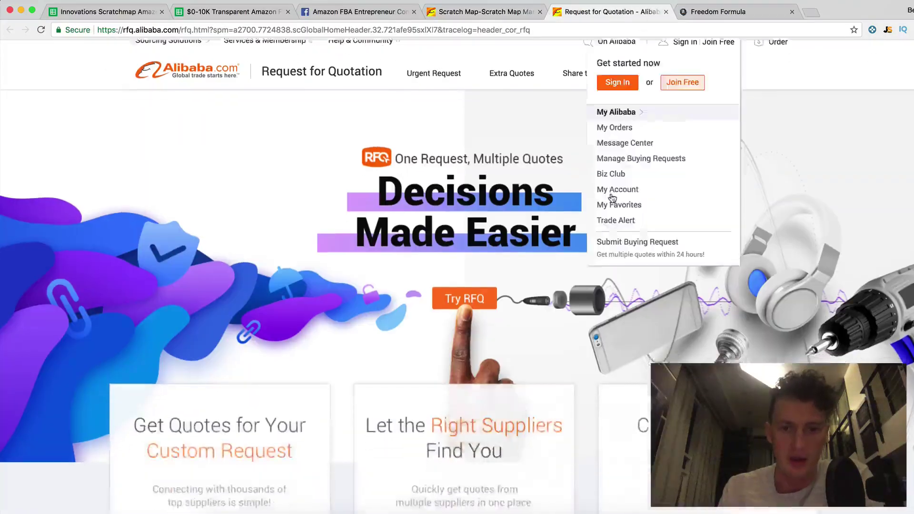
{"action": "scroll", "coordinate": [414, 260], "scroll_direction": "down", "scroll_amount": 8}
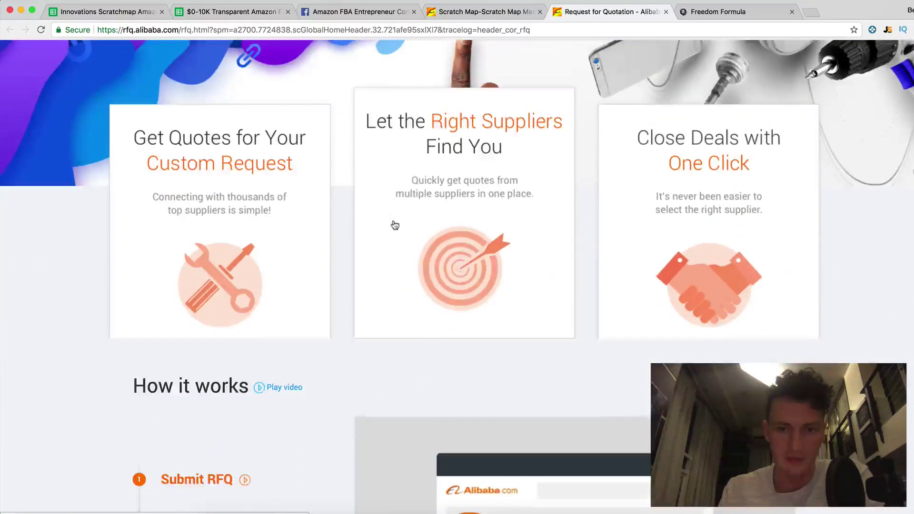
{"action": "scroll", "coordinate": [393, 223], "scroll_direction": "down", "scroll_amount": 6}
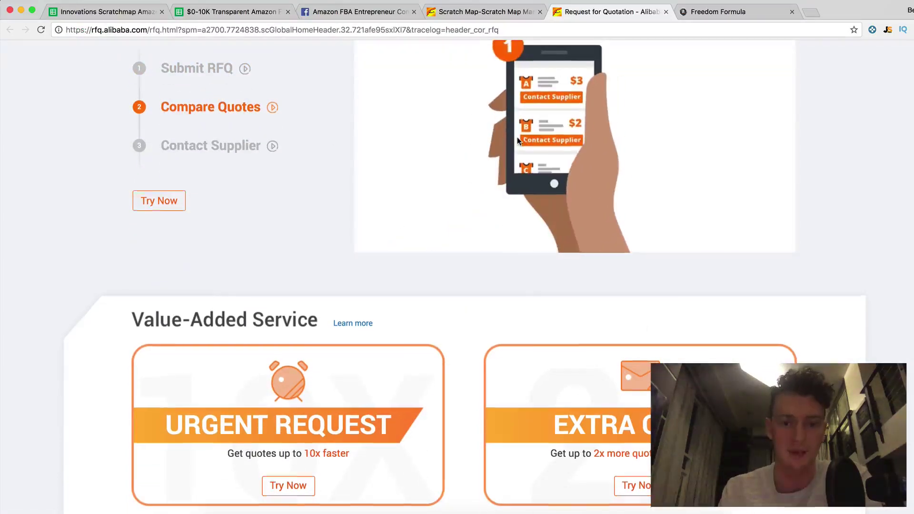
{"action": "scroll", "coordinate": [548, 173], "scroll_direction": "up", "scroll_amount": 1}
Check the map supplier instructions image in Photoshop and return to the start of the Request for Quotation page in the browser
{"action": "left_click", "coordinate": [490, 510]}
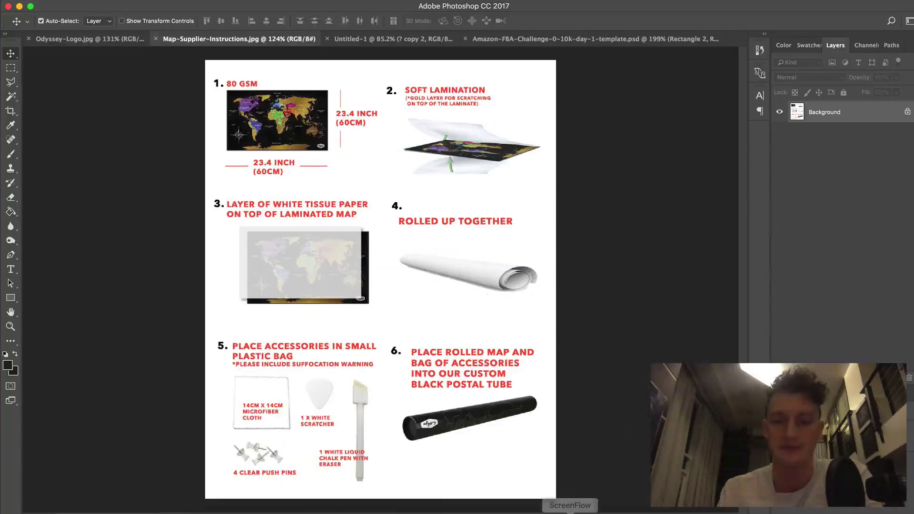
{"action": "left_click", "coordinate": [379, 512]}
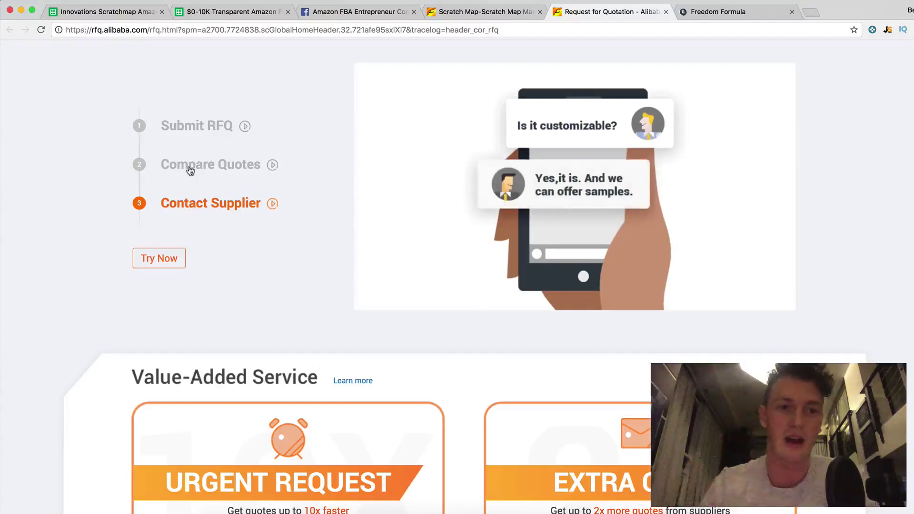
{"action": "scroll", "coordinate": [190, 170], "scroll_direction": "down", "scroll_amount": 10}
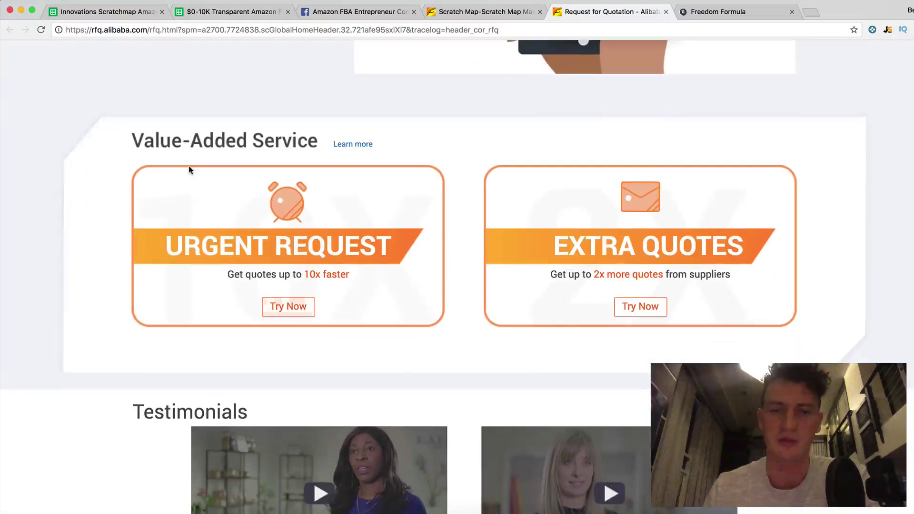
{"action": "scroll", "coordinate": [188, 165], "scroll_direction": "up", "scroll_amount": 15}
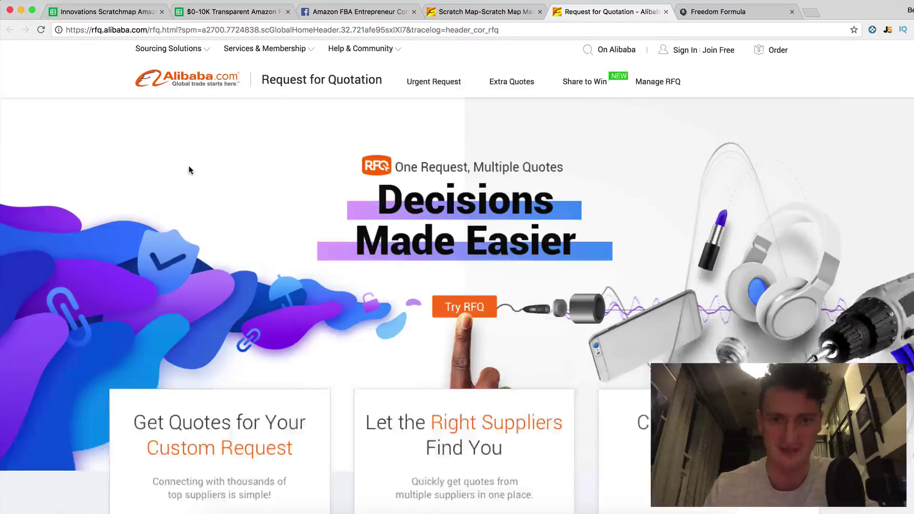
{"action": "scroll", "coordinate": [198, 169], "scroll_direction": "down", "scroll_amount": 5}
{"action": "scroll", "coordinate": [480, 162], "scroll_direction": "up", "scroll_amount": 4}
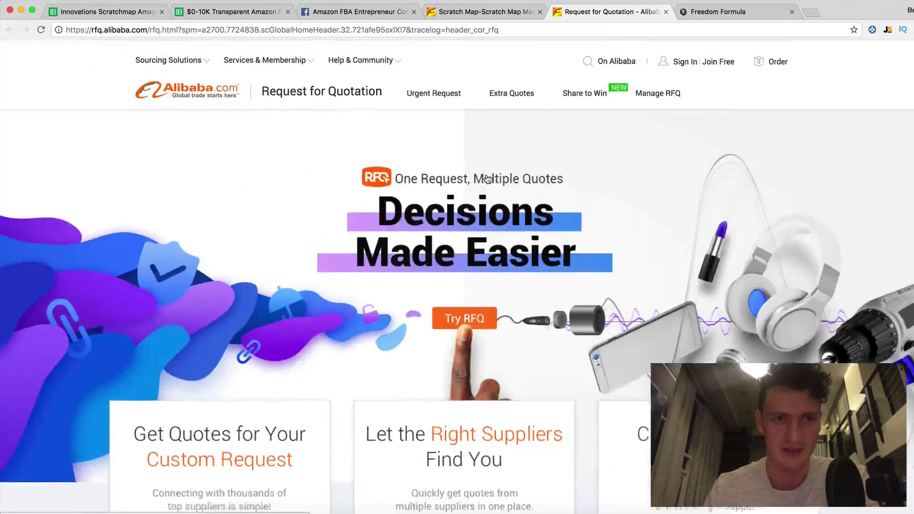
Examine the Request for Quotation process, the Urgent Request and Extra Quotes services, and the rest of the page down to the FAQ
{"action": "scroll", "coordinate": [487, 178], "scroll_direction": "down", "scroll_amount": 8}
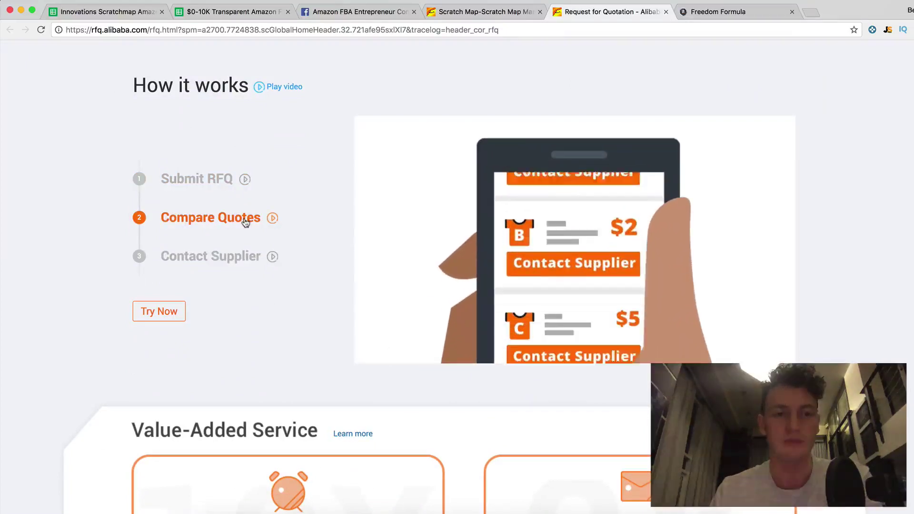
{"action": "scroll", "coordinate": [245, 222], "scroll_direction": "down", "scroll_amount": 1}
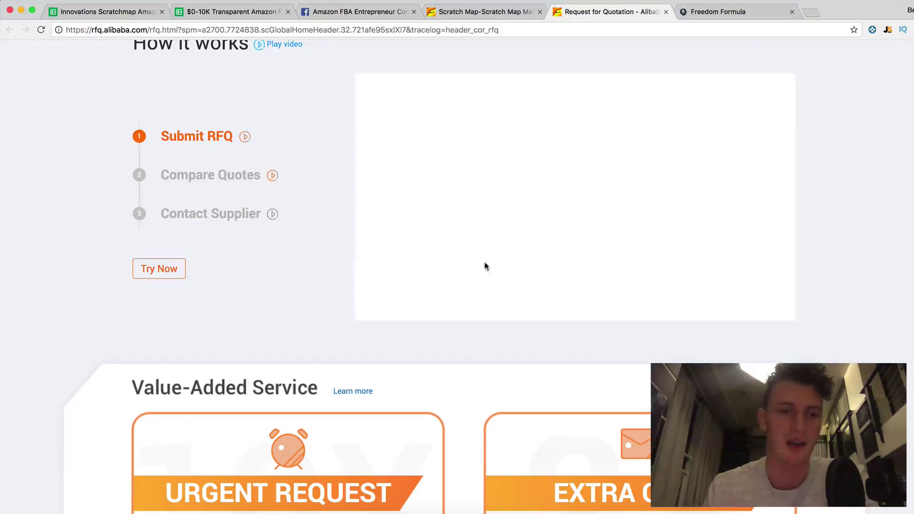
{"action": "scroll", "coordinate": [186, 219], "scroll_direction": "down", "scroll_amount": 3}
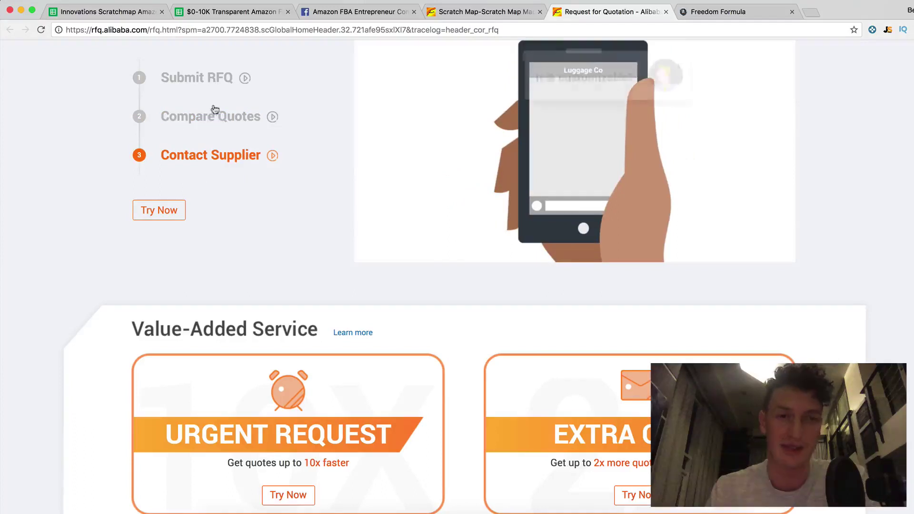
{"action": "scroll", "coordinate": [212, 158], "scroll_direction": "down", "scroll_amount": 5}
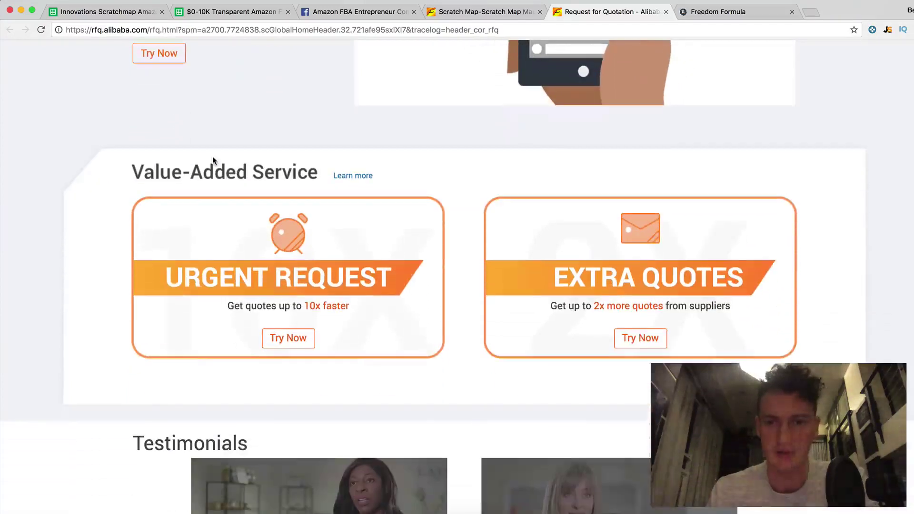
{"action": "scroll", "coordinate": [492, 75], "scroll_direction": "down", "scroll_amount": 1}
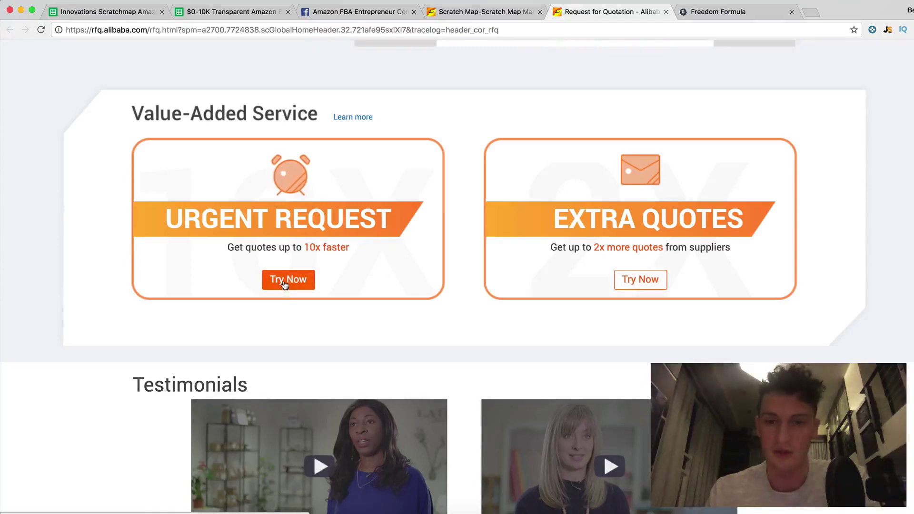
{"action": "scroll", "coordinate": [618, 295], "scroll_direction": "down", "scroll_amount": 3}
{"action": "scroll", "coordinate": [364, 230], "scroll_direction": "up", "scroll_amount": 4}
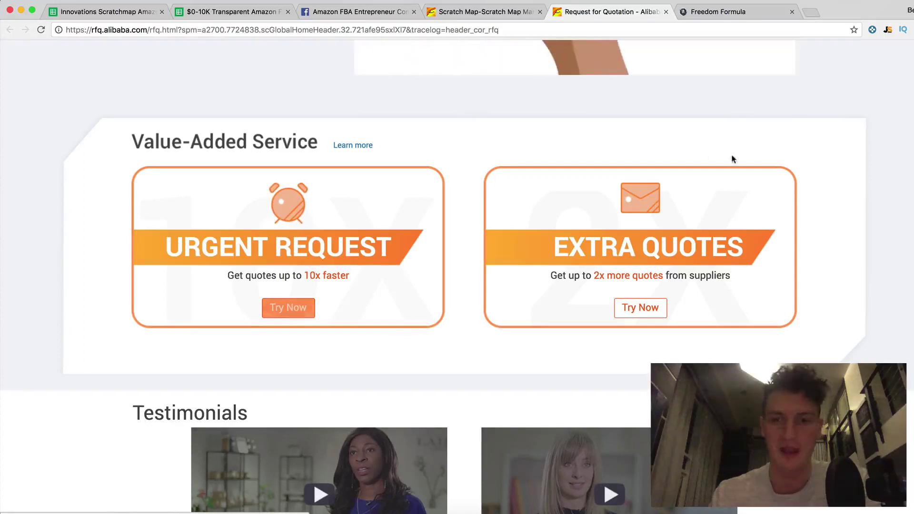
{"action": "scroll", "coordinate": [646, 315], "scroll_direction": "down", "scroll_amount": 2}
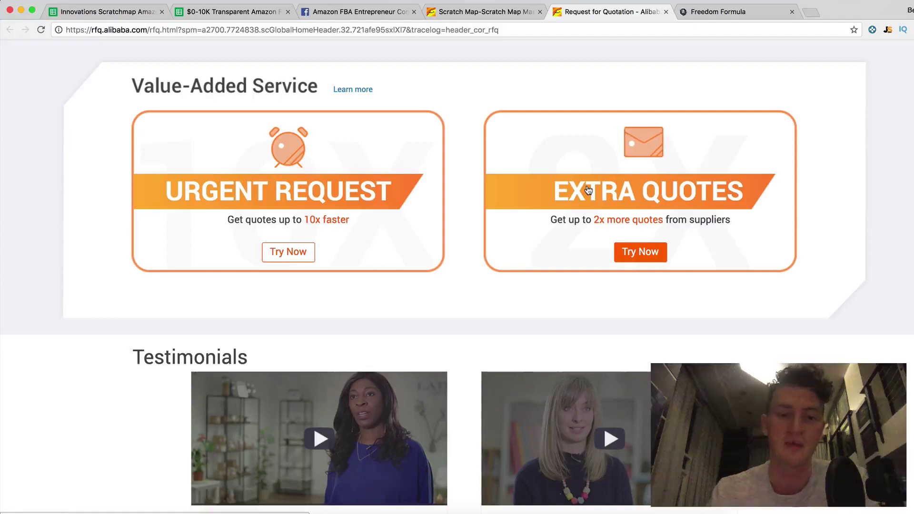
{"action": "scroll", "coordinate": [588, 189], "scroll_direction": "down", "scroll_amount": 10}
{"action": "scroll", "coordinate": [588, 190], "scroll_direction": "down", "scroll_amount": 6}
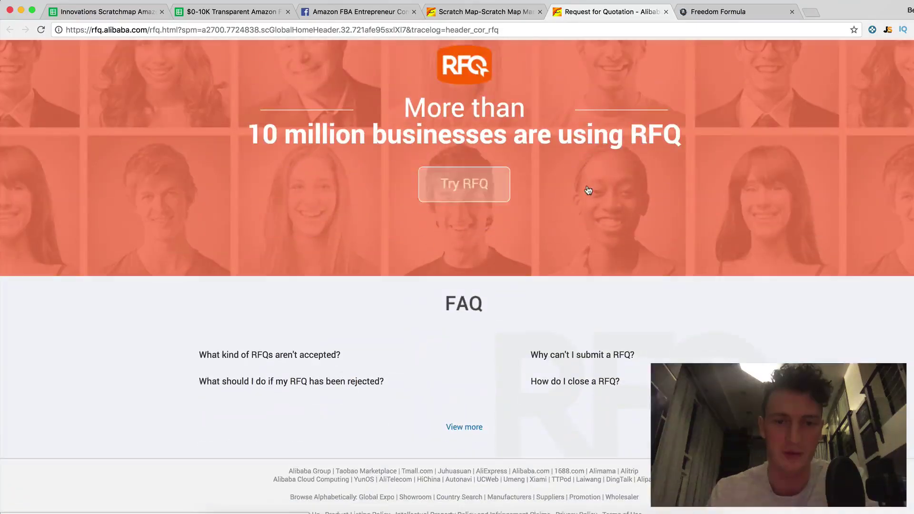
{"action": "scroll", "coordinate": [588, 191], "scroll_direction": "up", "scroll_amount": 20}
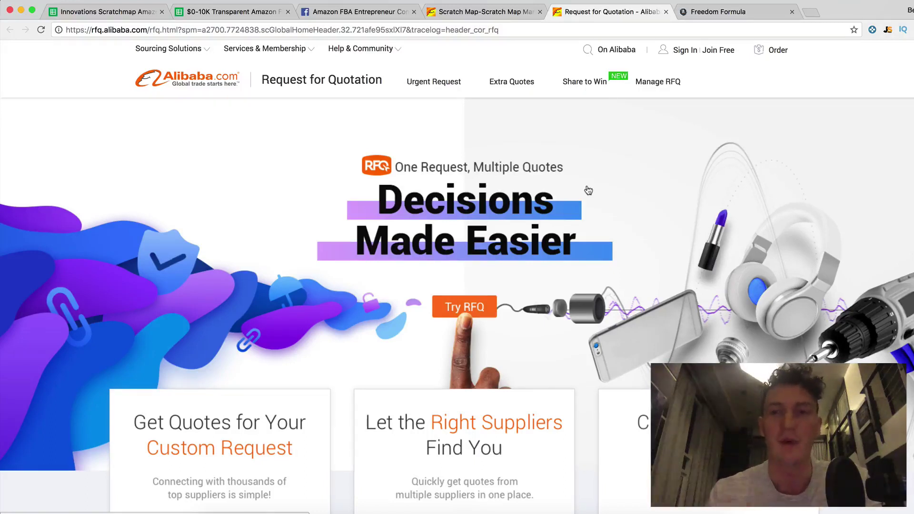
Leave the Request for Quotation page for the Alibaba home page
{"action": "scroll", "coordinate": [589, 190], "scroll_direction": "down", "scroll_amount": 7}
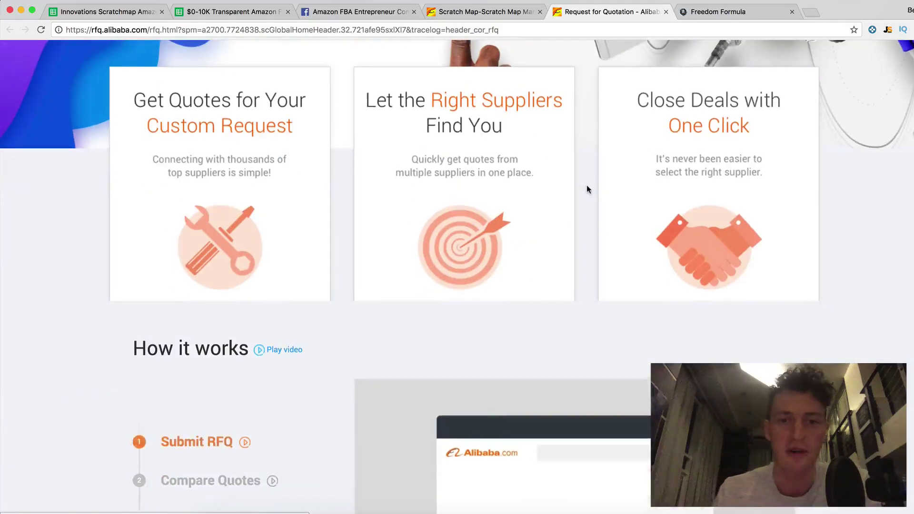
{"action": "scroll", "coordinate": [587, 189], "scroll_direction": "up", "scroll_amount": 7}
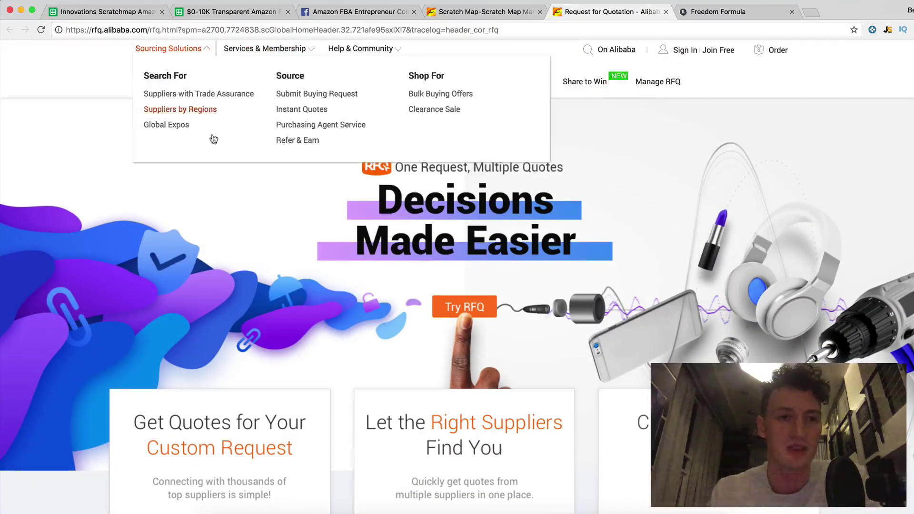
{"action": "left_click", "coordinate": [183, 80]}
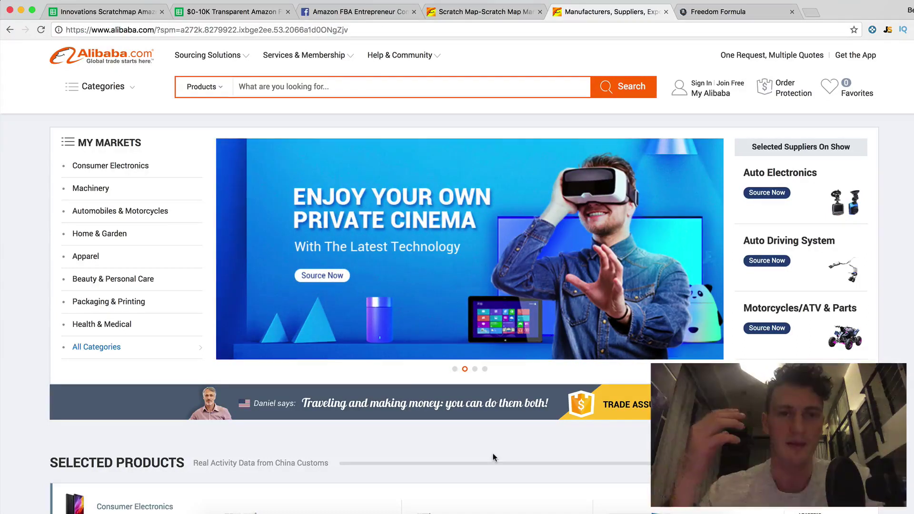
Search Amazon for "scratch map" in a new browser tab
{"action": "key", "text": "super+t"}
{"action": "type", "text": "ama"}
{"action": "key", "text": "Tab"}
{"action": "type", "text": "sc"}
{"action": "key", "text": "Return"}
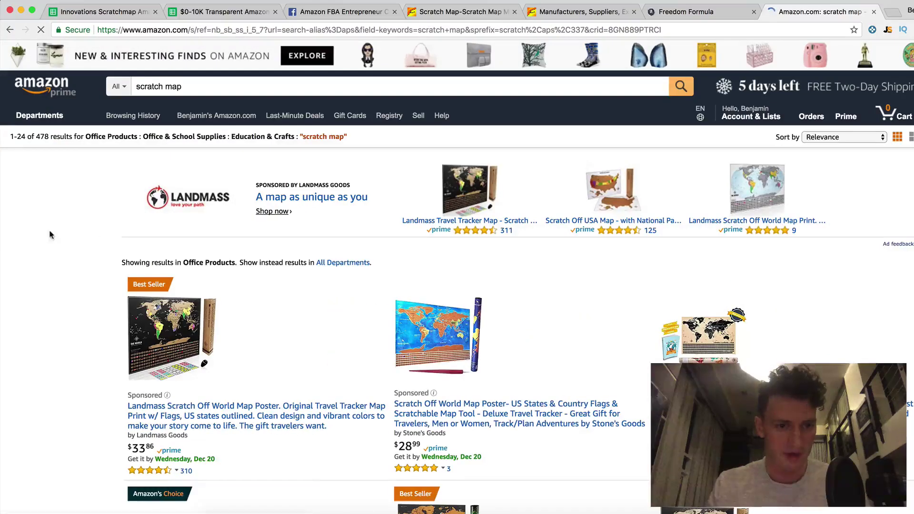
Filter the Amazon results to the brand 1DEA.me and open the Black Scratch Off Travel World Map 31.5" x 23.6" listing
{"action": "scroll", "coordinate": [50, 235], "scroll_direction": "down", "scroll_amount": 5}
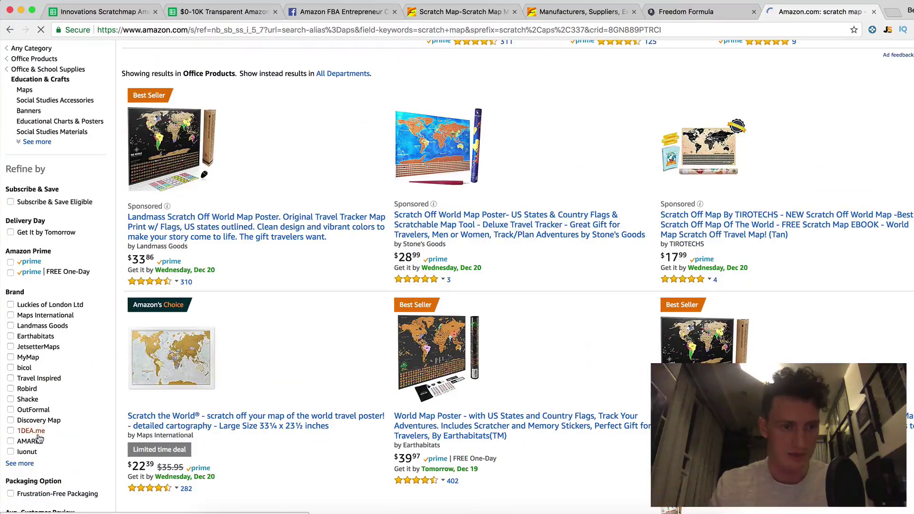
{"action": "left_click", "coordinate": [37, 433]}
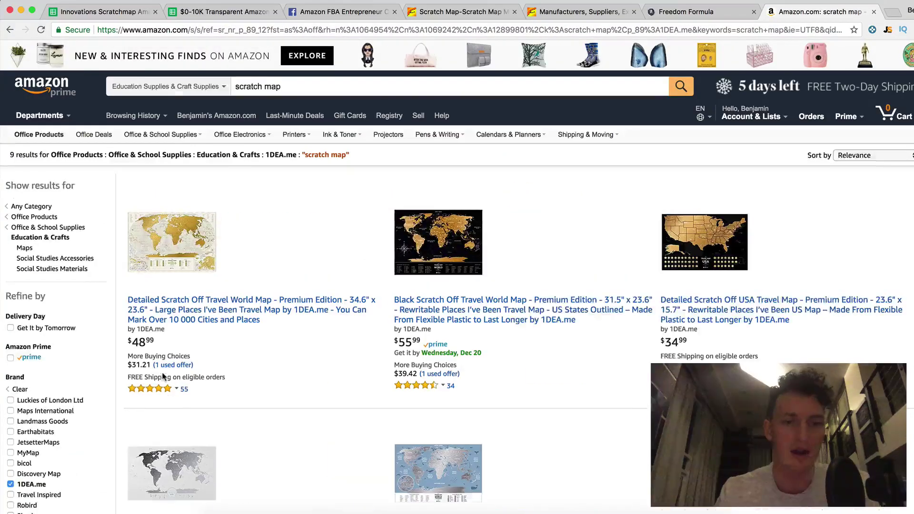
{"action": "scroll", "coordinate": [250, 349], "scroll_direction": "down", "scroll_amount": 1}
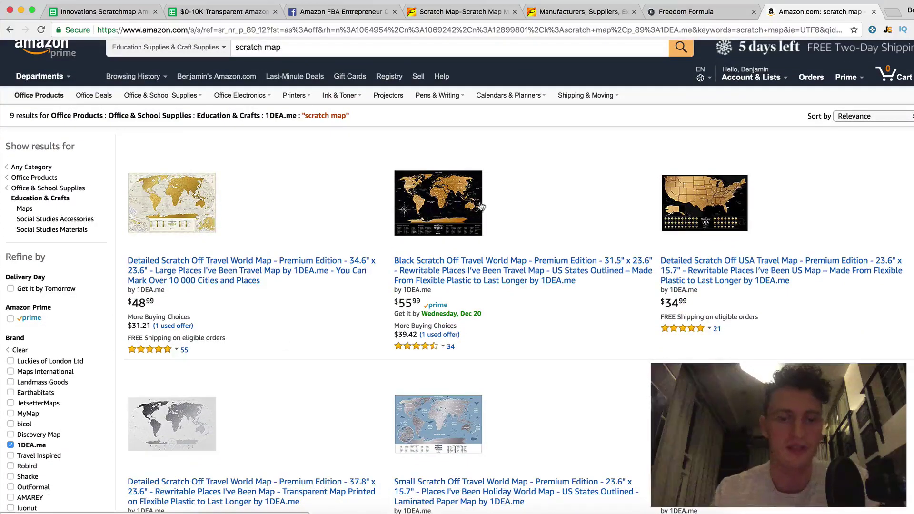
{"action": "left_click", "coordinate": [430, 210]}
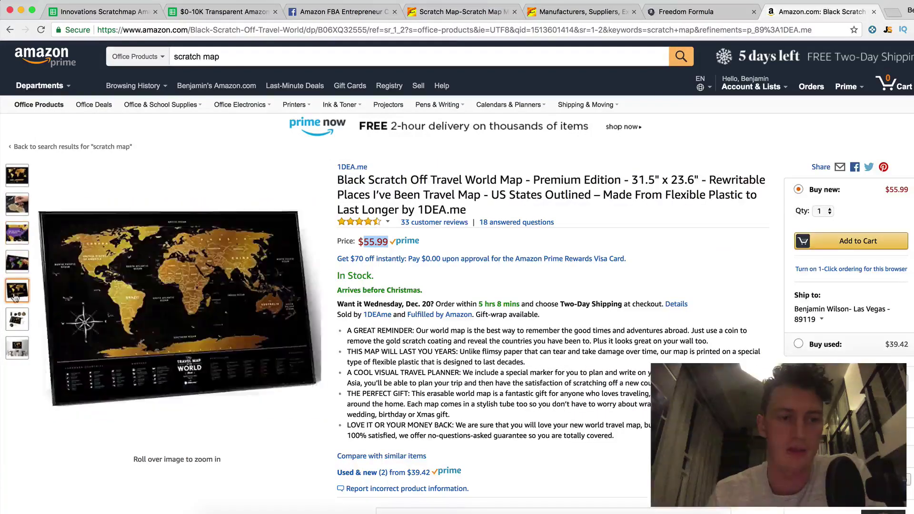
View the black scratch map's product photos and switch to the map supplier instructions image in Photoshop
{"action": "mouse_move", "coordinate": [15, 323]}
{"action": "mouse_move", "coordinate": [14, 352]}
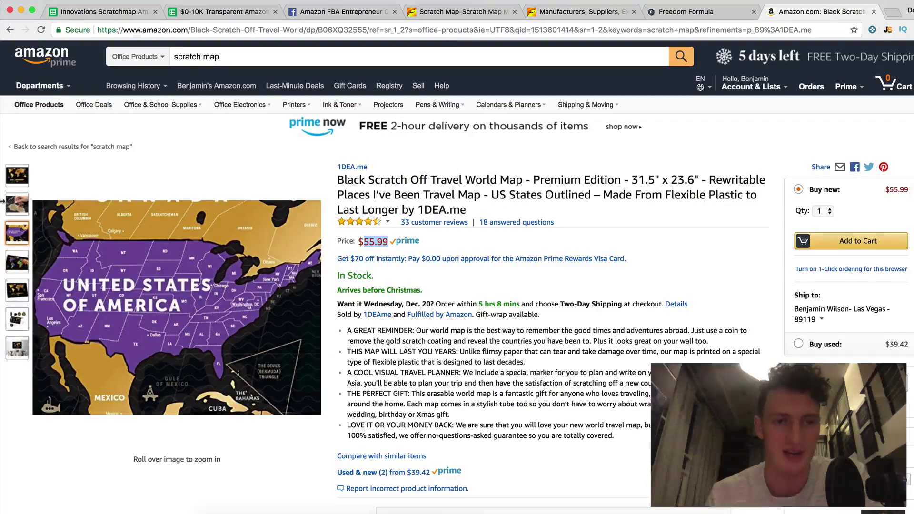
{"action": "mouse_move", "coordinate": [18, 187]}
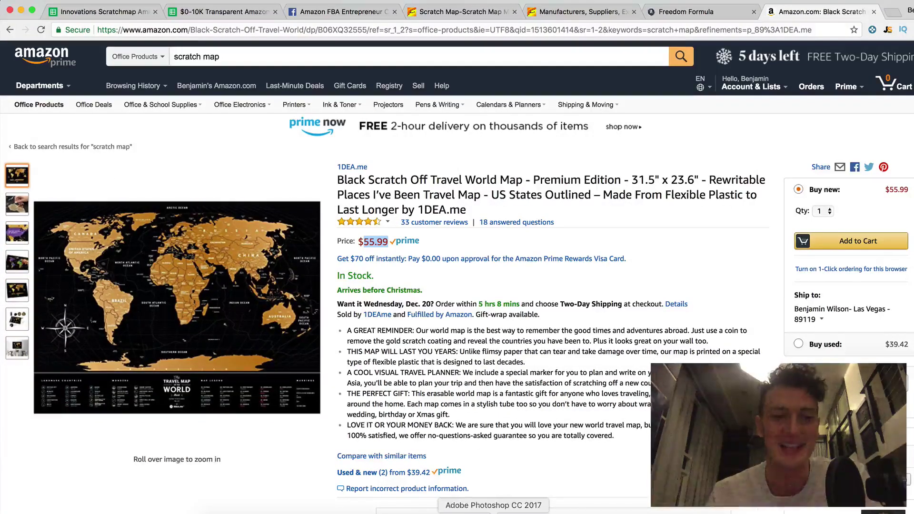
{"action": "left_click", "coordinate": [493, 511]}
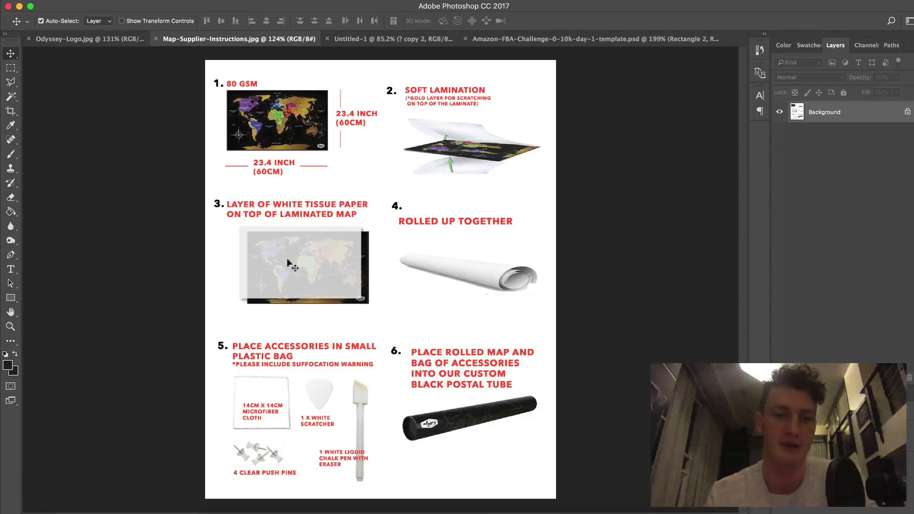